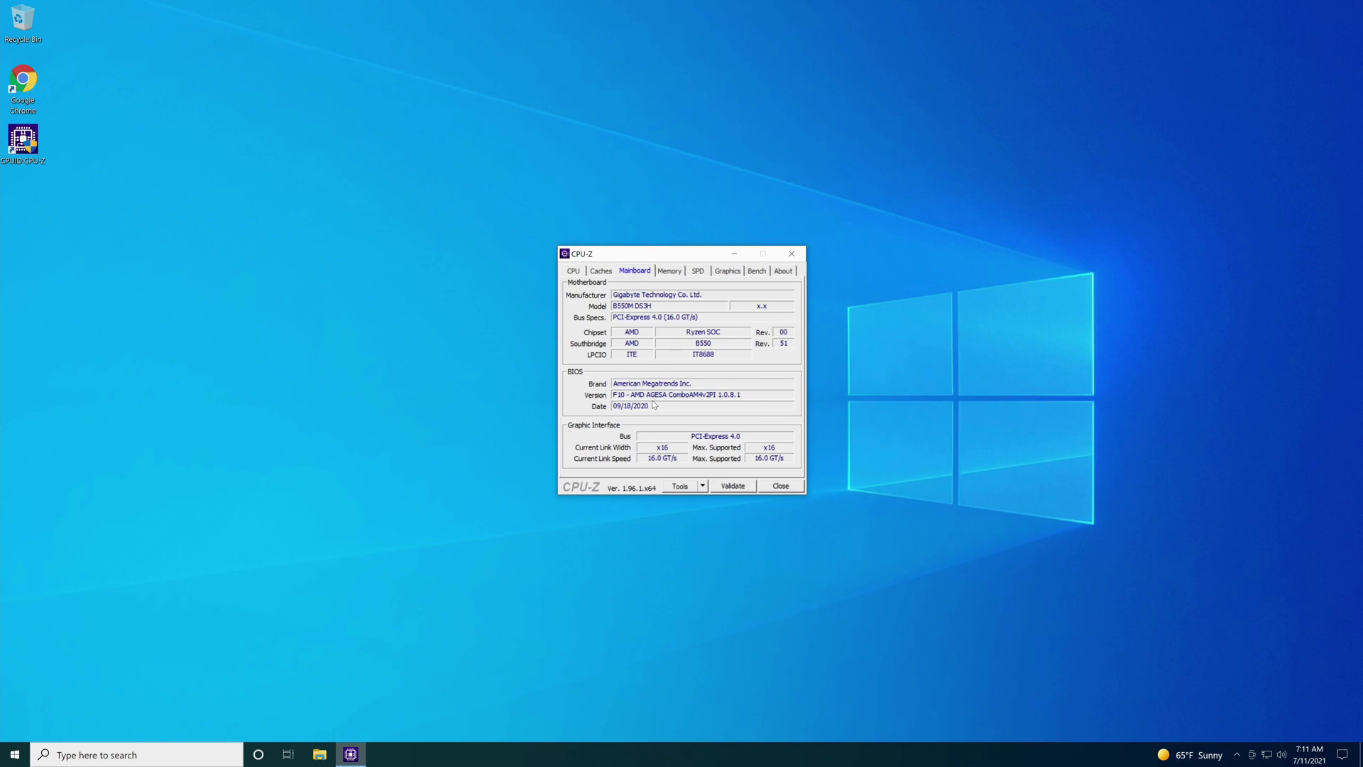
# - Open Google Chrome, search Google for "b550m ds3h" and open Gigabyte's B550M DS3H (rev. 1.x) product page
pyautogui.doubleClick(24, 83)
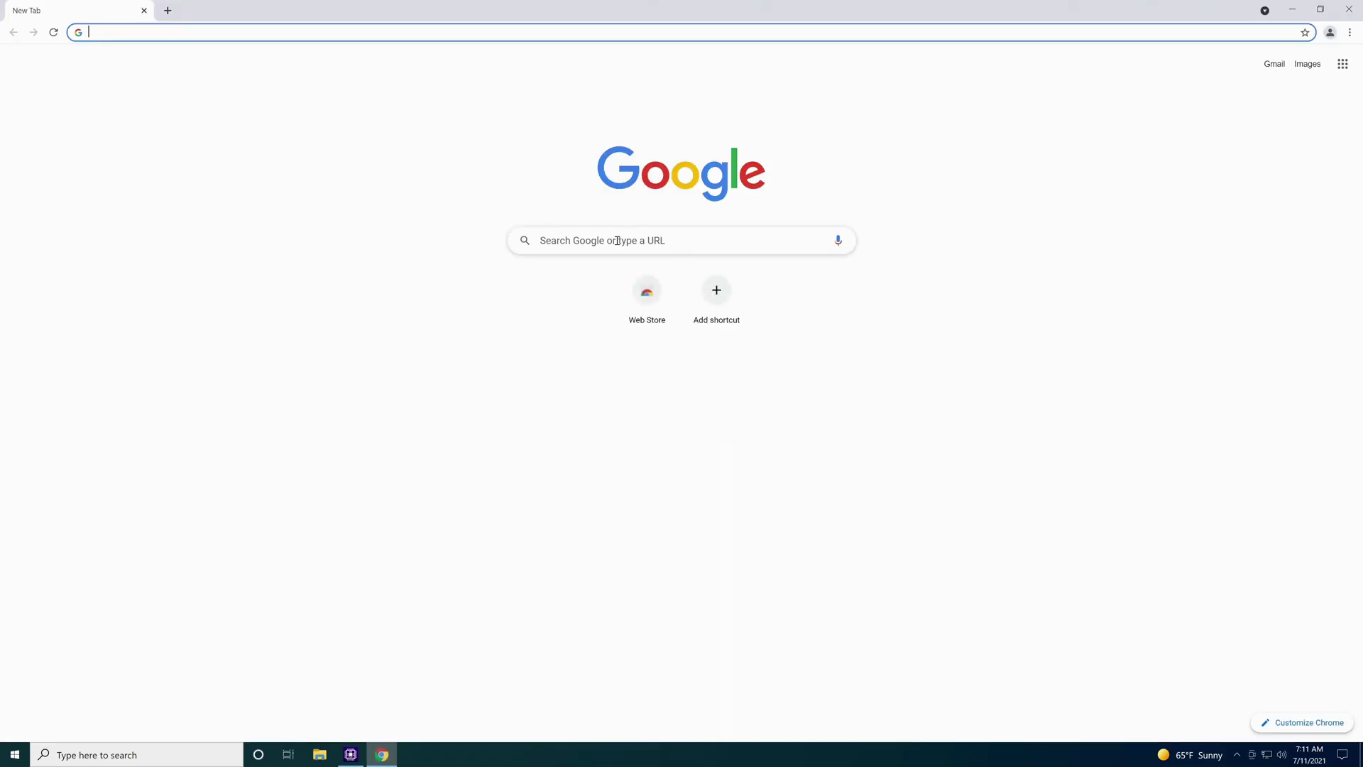
pyautogui.click(617, 241)
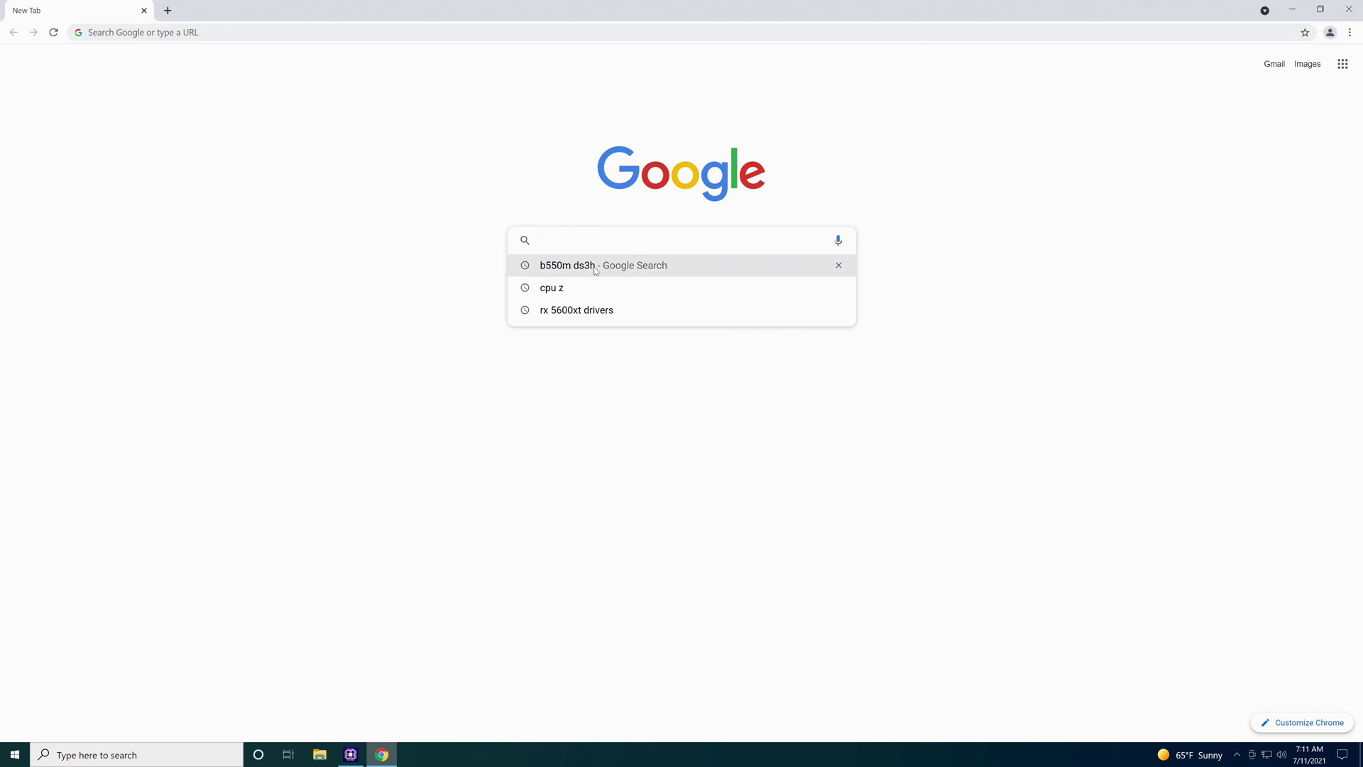
pyautogui.click(595, 266)
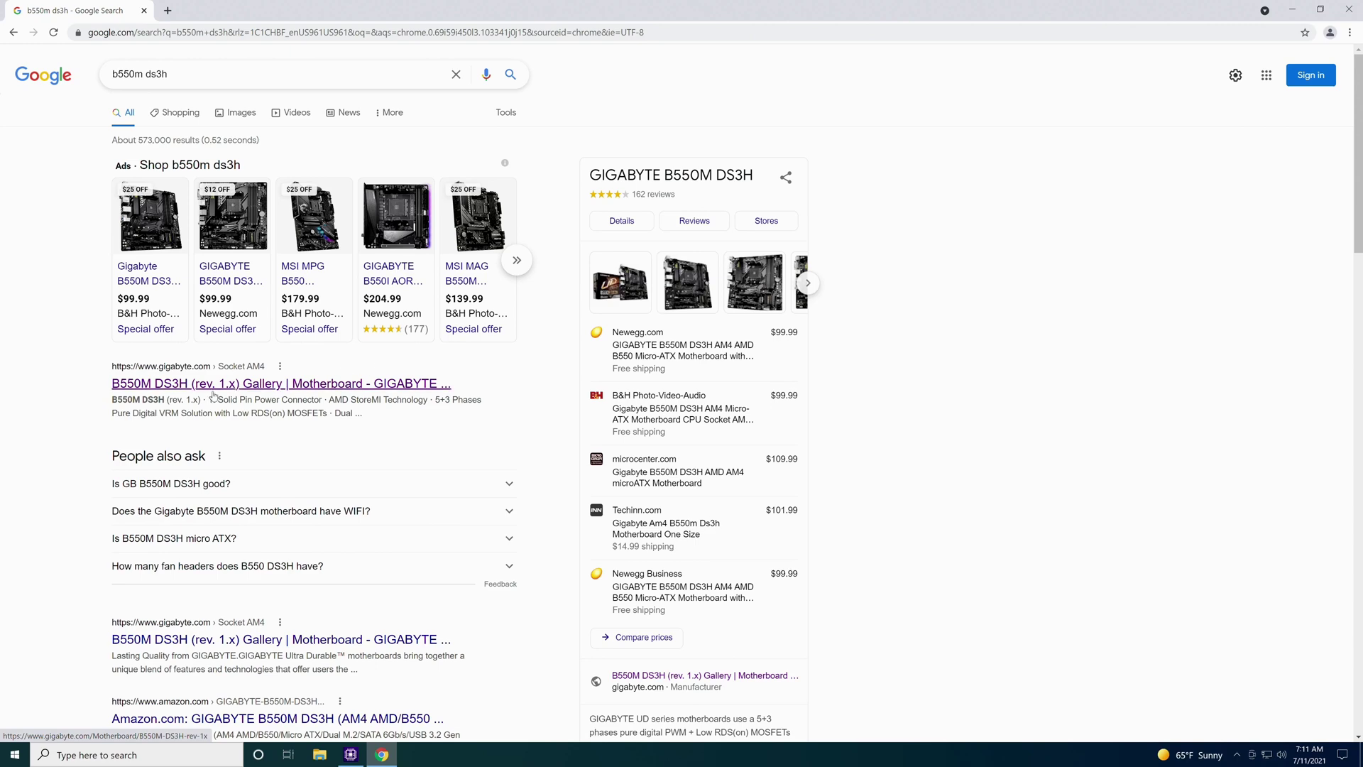
pyautogui.click(173, 384)
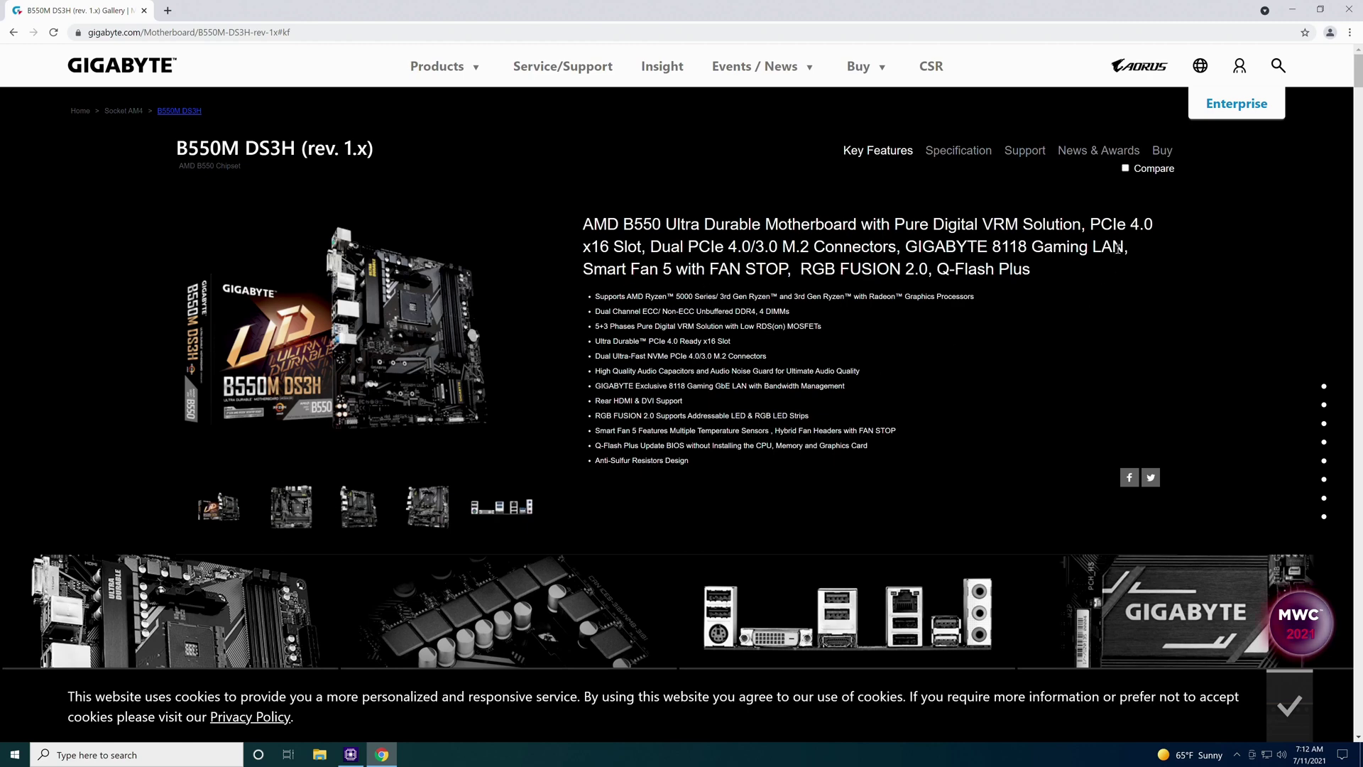
# - Go to the motherboard's support downloads and expand the BIOS section to review the available versions
pyautogui.click(1025, 159)
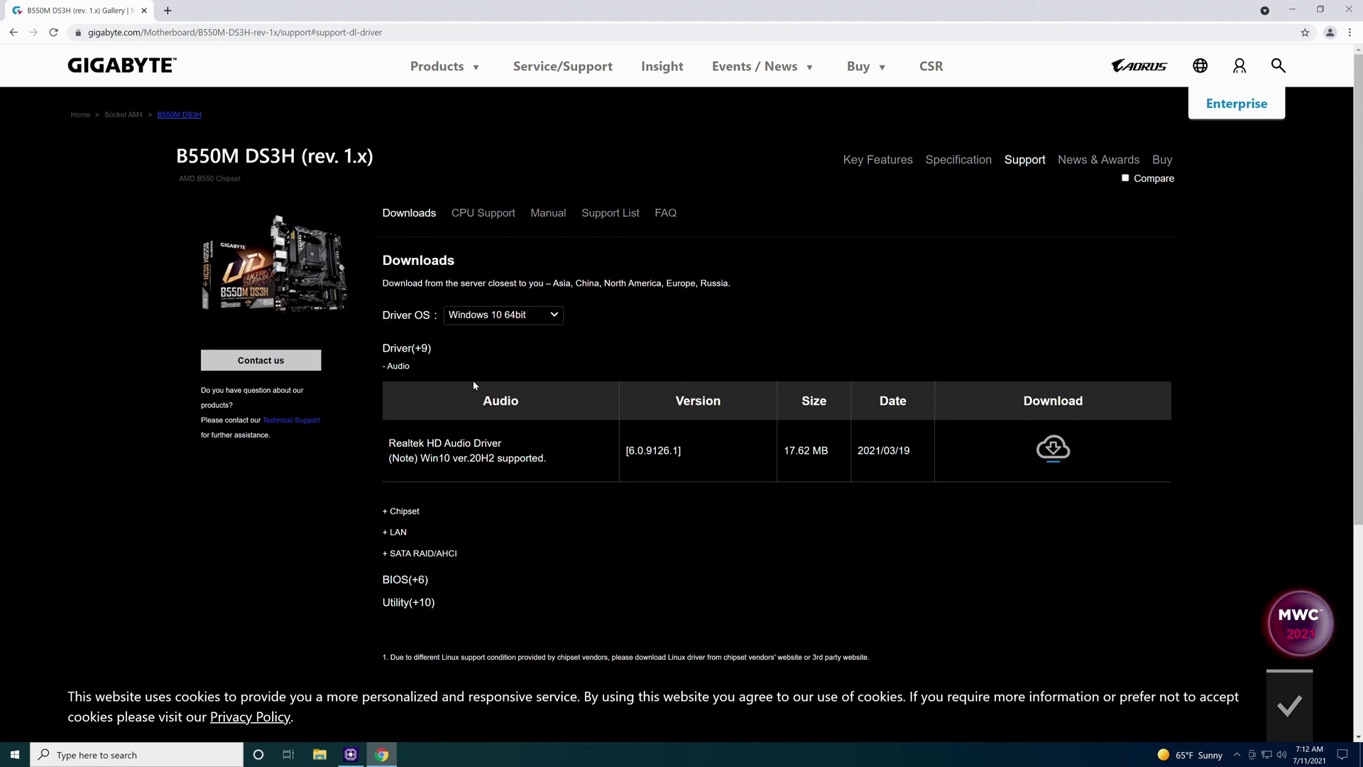
pyautogui.click(395, 582)
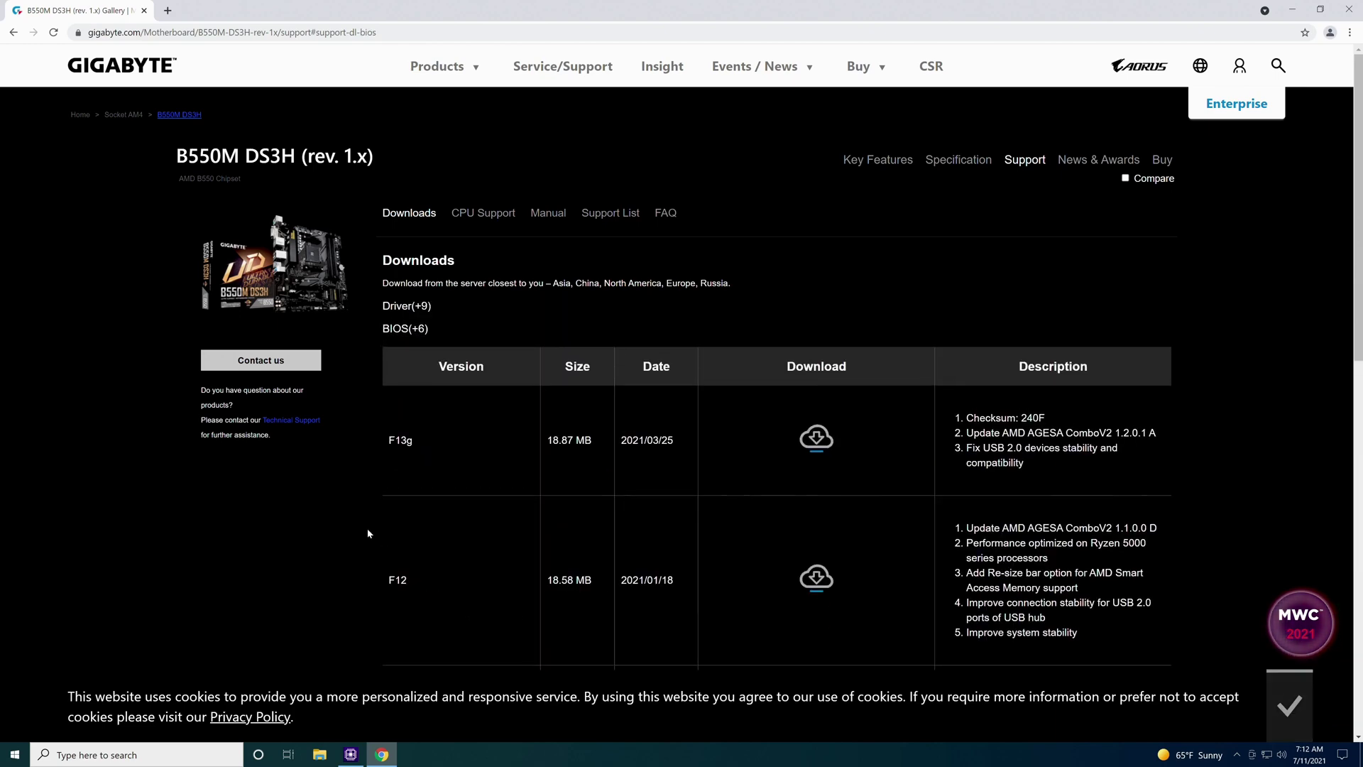
pyautogui.scroll(-3, 310, 543)
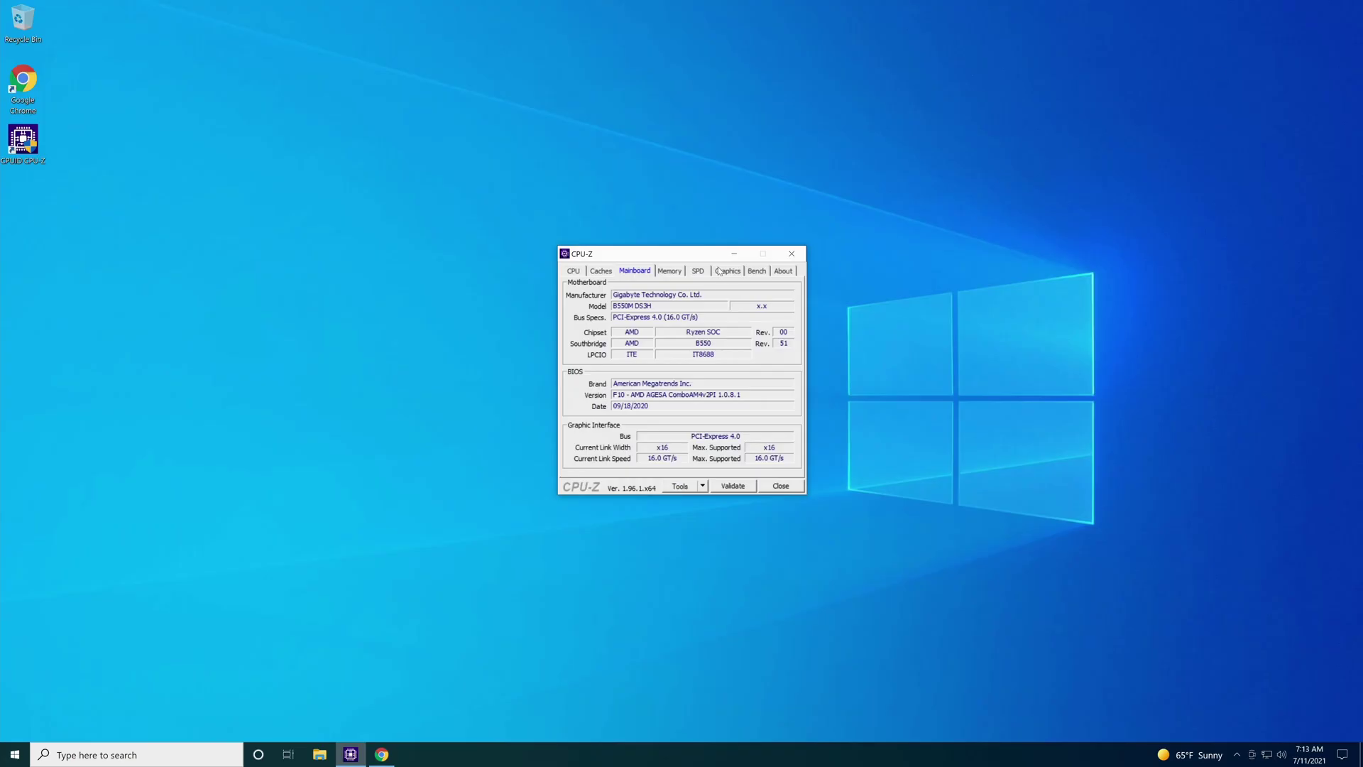
# - Minimize CPU-Z and open the UUI (D:) USB drive in File Explorer
pyautogui.click(734, 253)
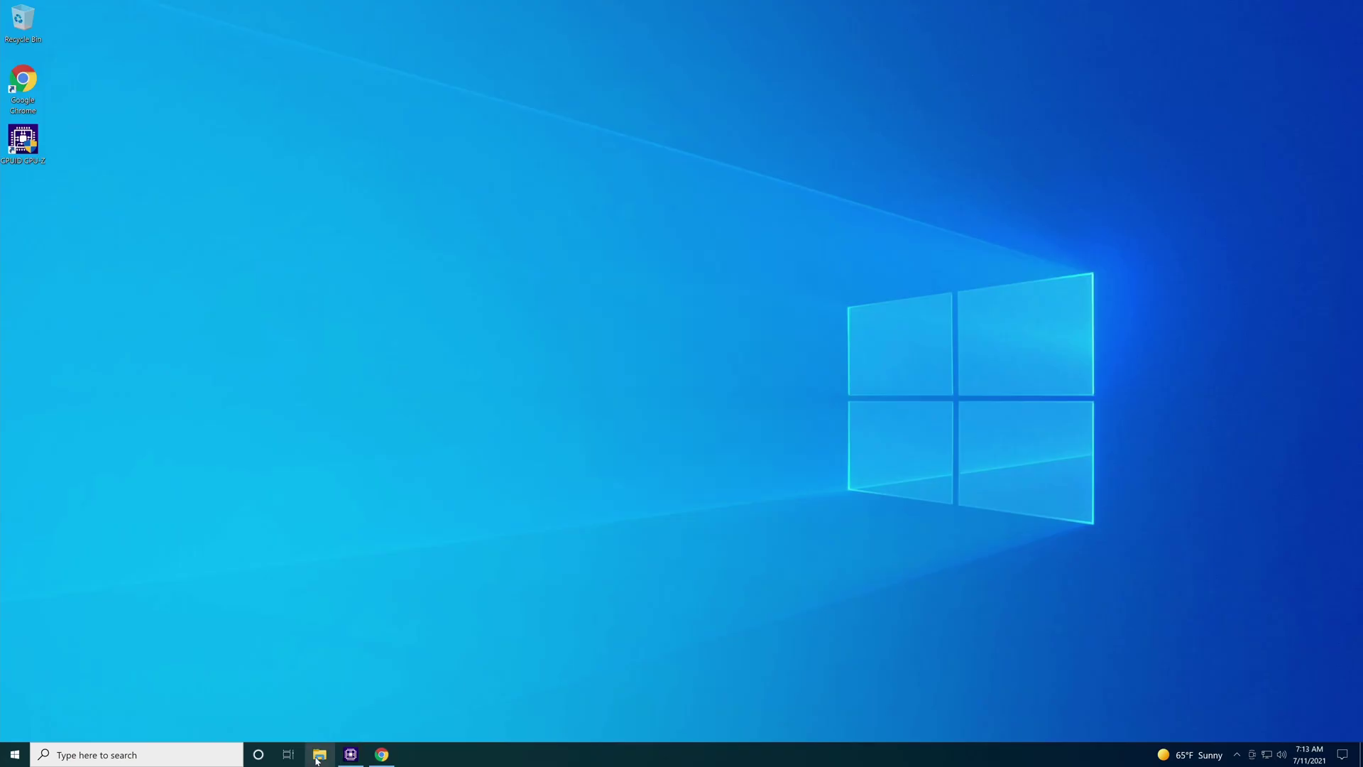
pyautogui.click(319, 754)
pyautogui.scroll(-2, 374, 514)
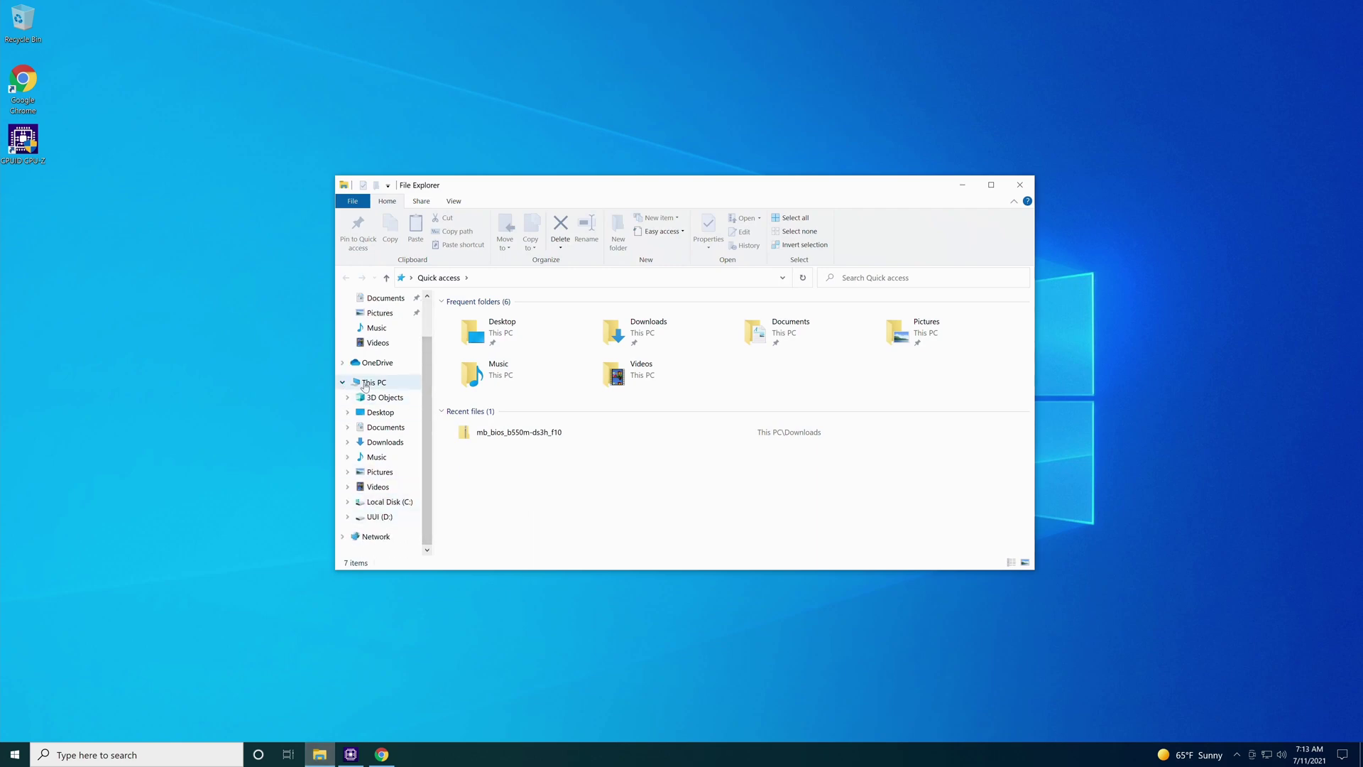
pyautogui.click(375, 519)
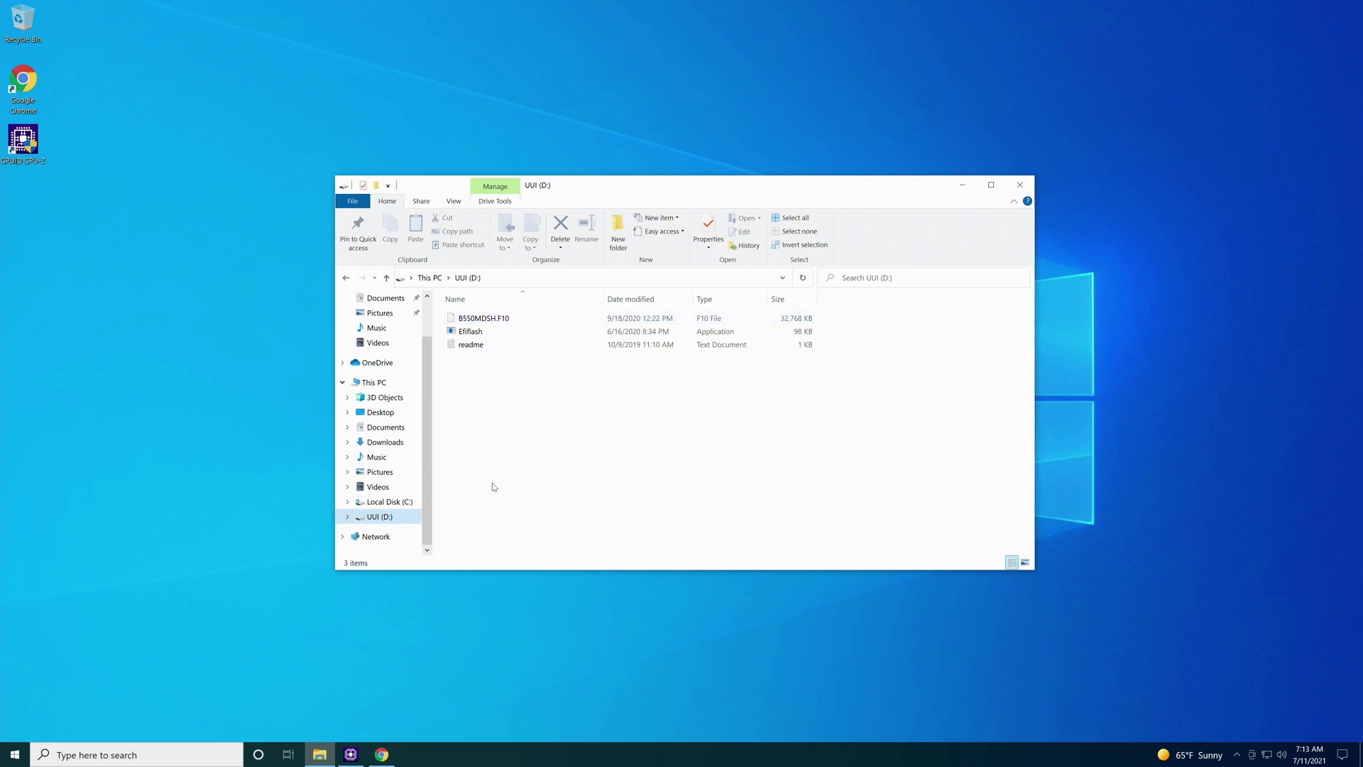
# - Quick-format the UUI (D:) drive as FAT32 with a 16-kilobyte allocation unit size, and open its properties
pyautogui.rightClick(380, 522)
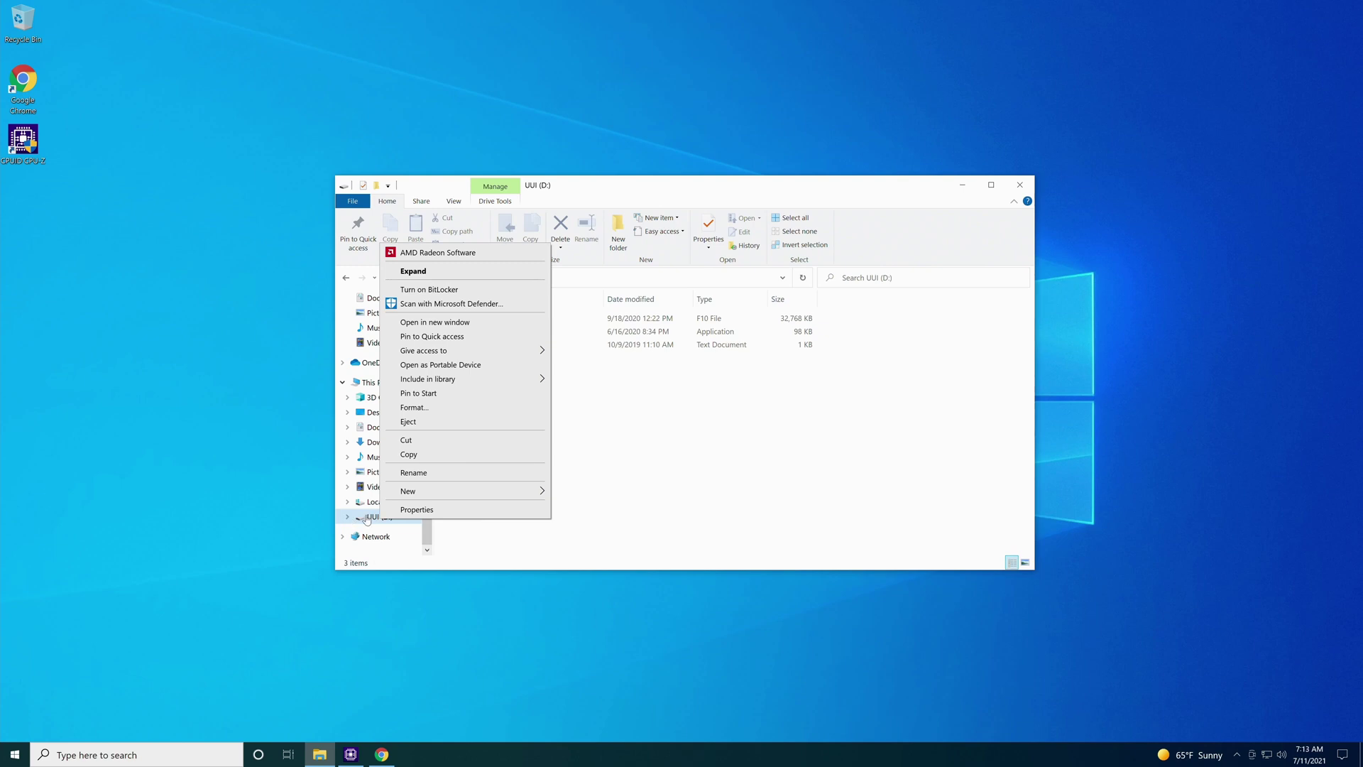
pyautogui.click(424, 409)
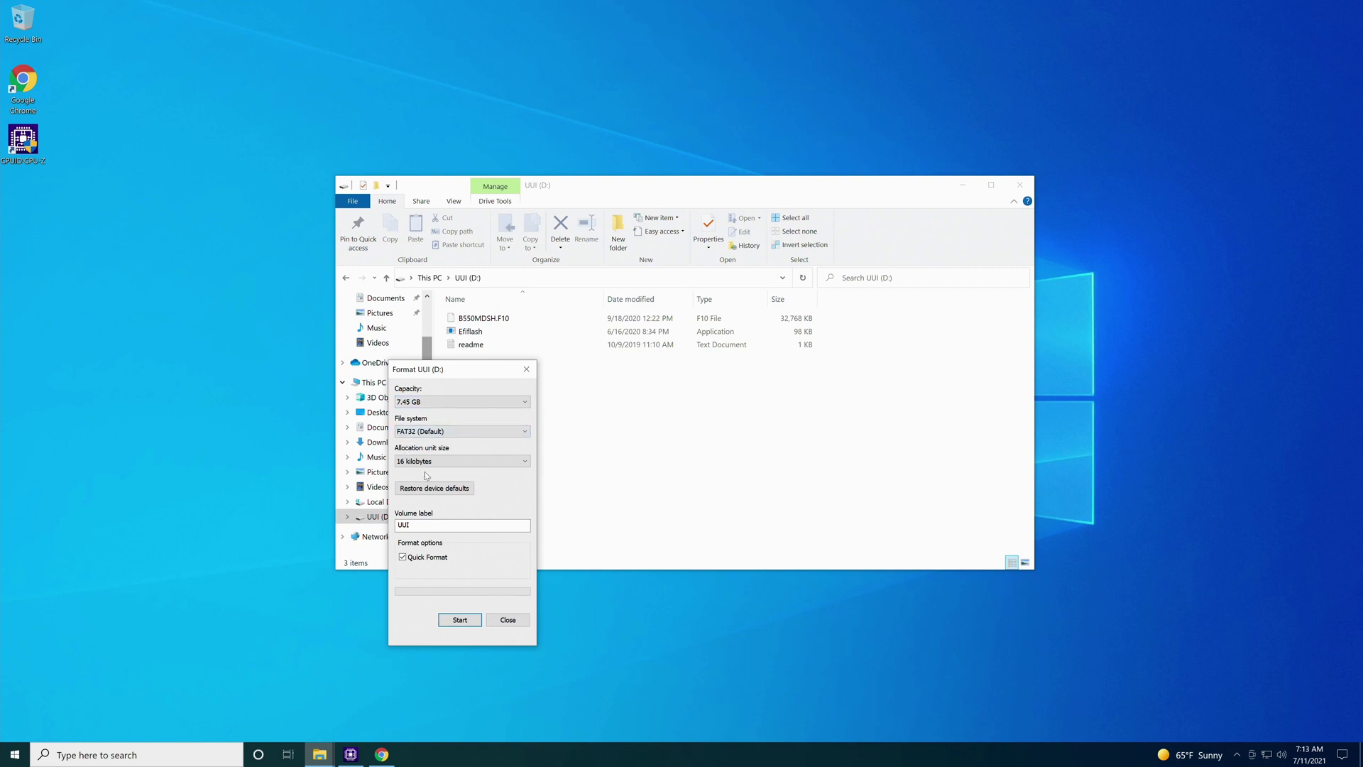
pyautogui.click(461, 620)
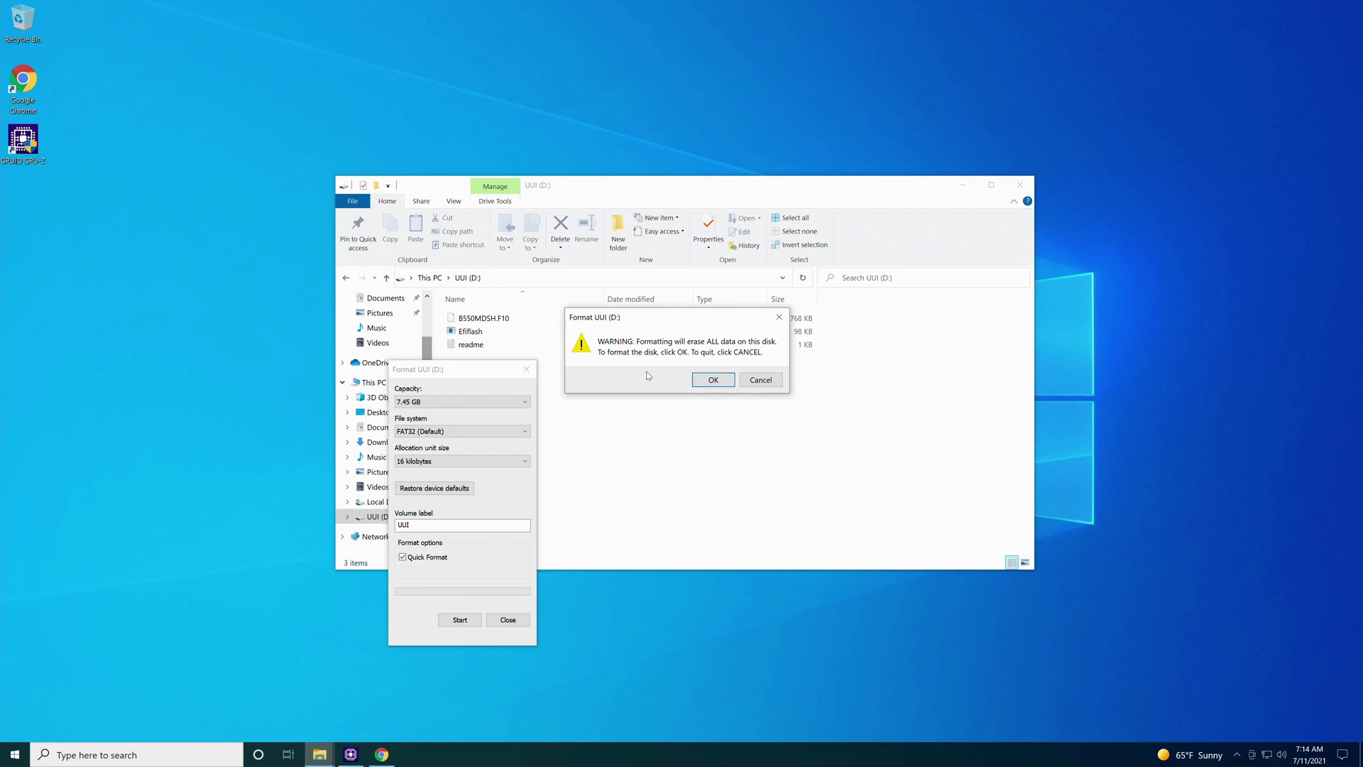
pyautogui.click(706, 384)
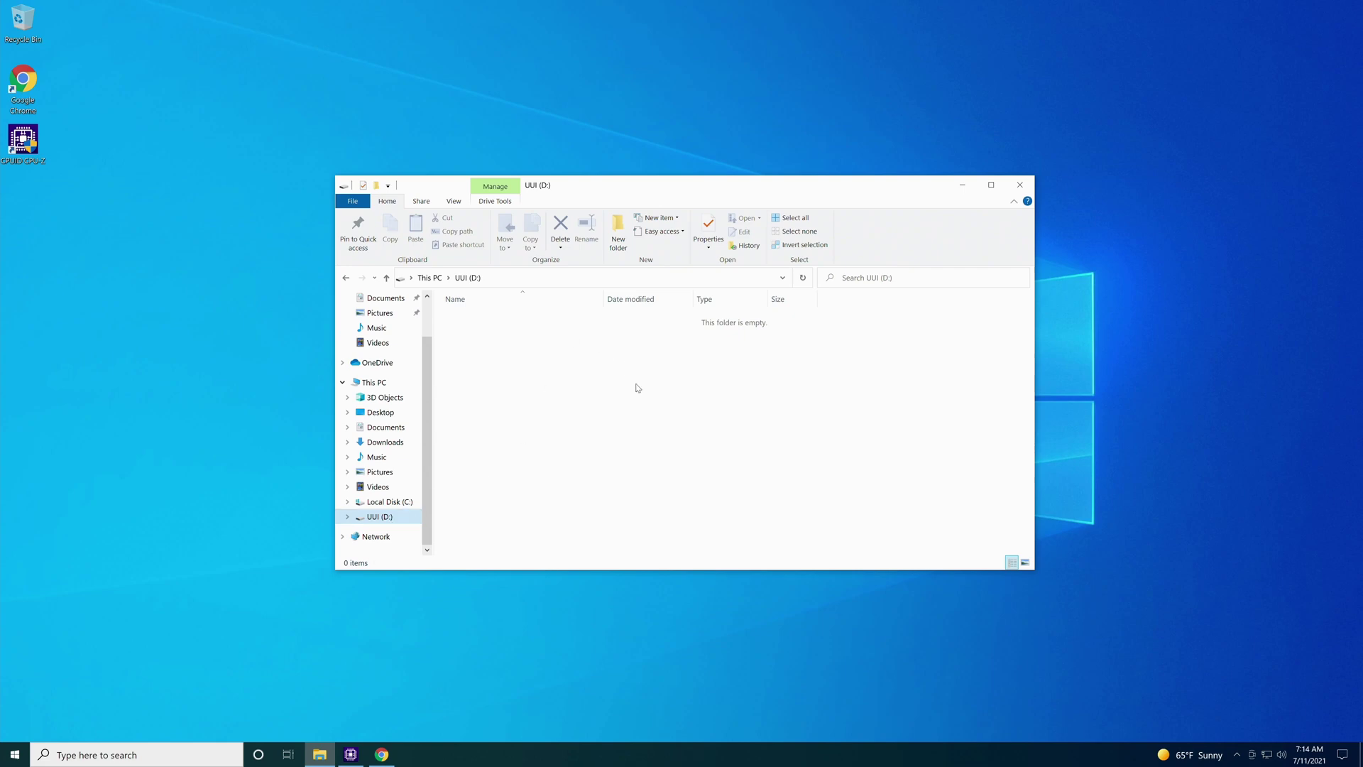
pyautogui.rightClick(410, 517)
pyautogui.click(447, 513)
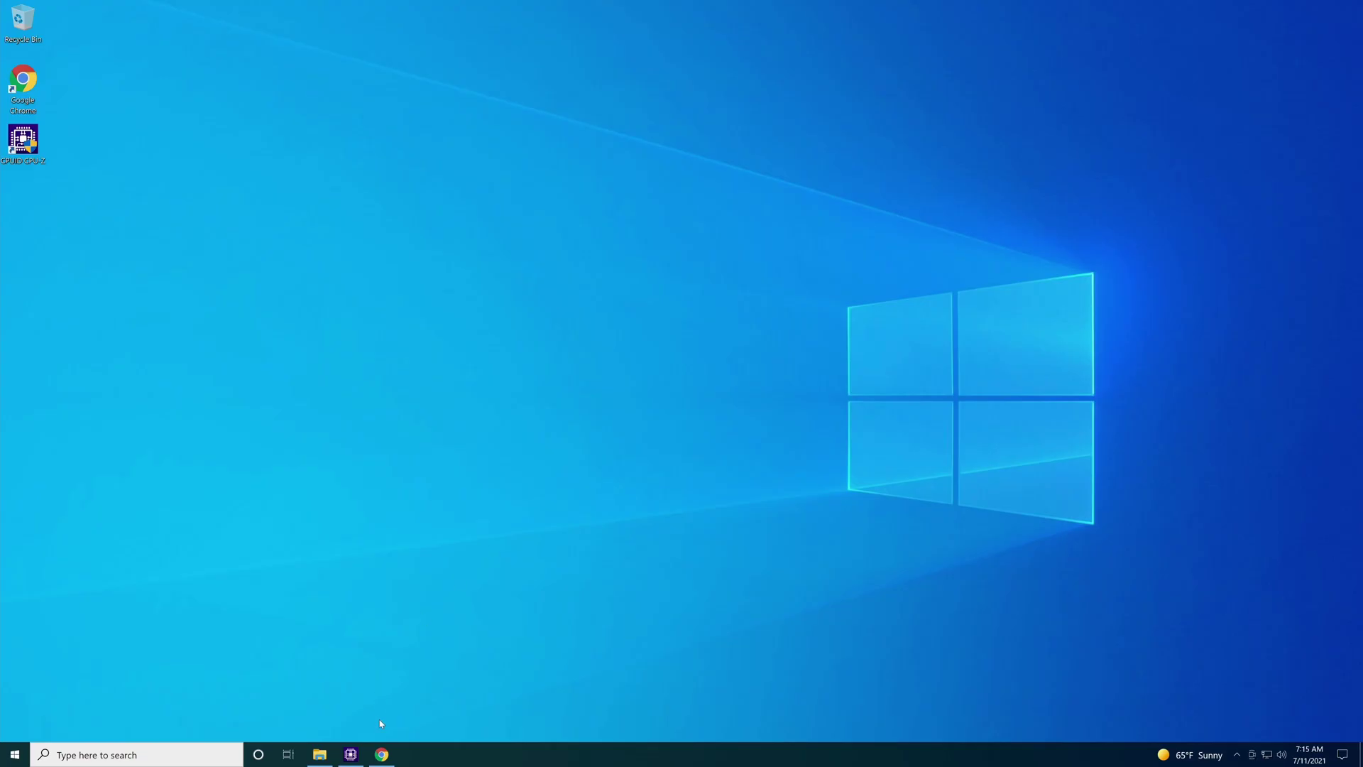
# - Return to Chrome, download the F13g BIOS version from the Gigabyte page and open the downloaded zip file
pyautogui.click(382, 754)
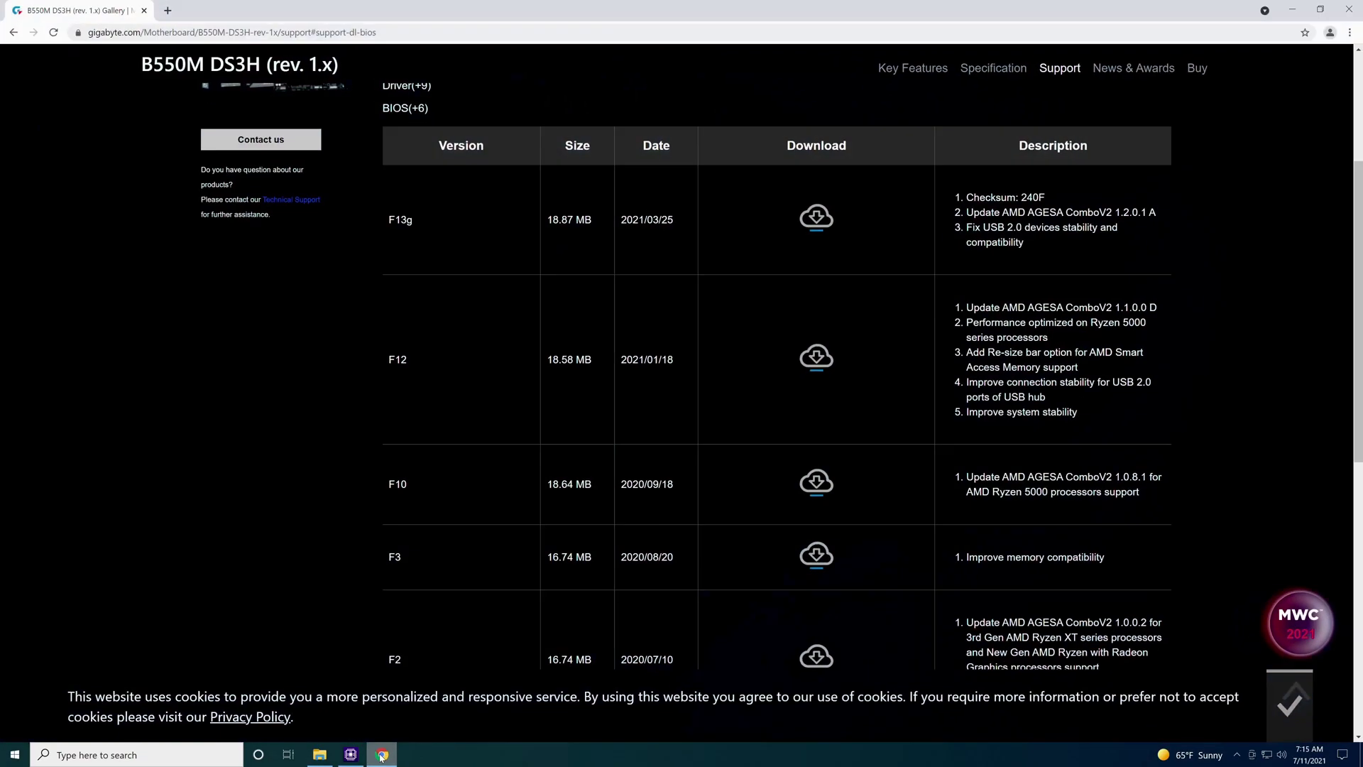
pyautogui.click(817, 220)
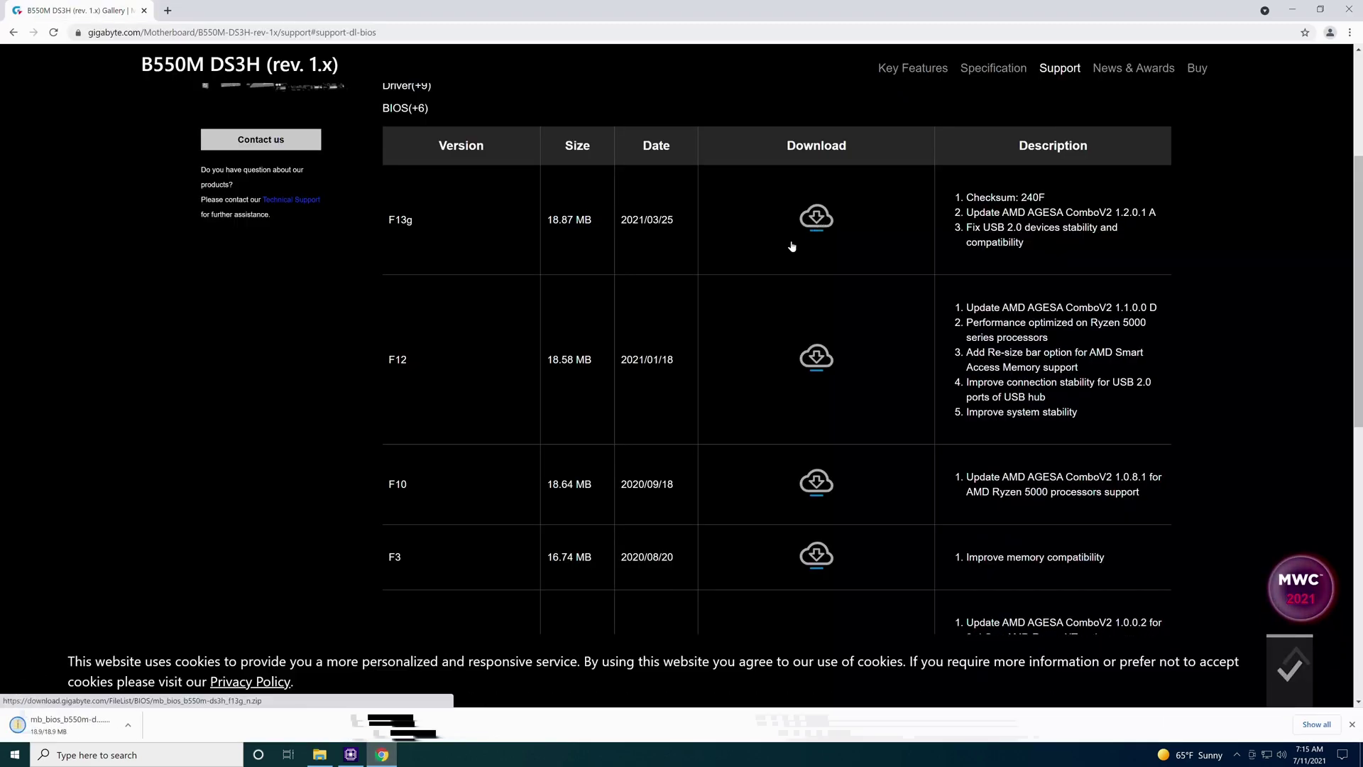
pyautogui.click(132, 725)
pyautogui.click(152, 647)
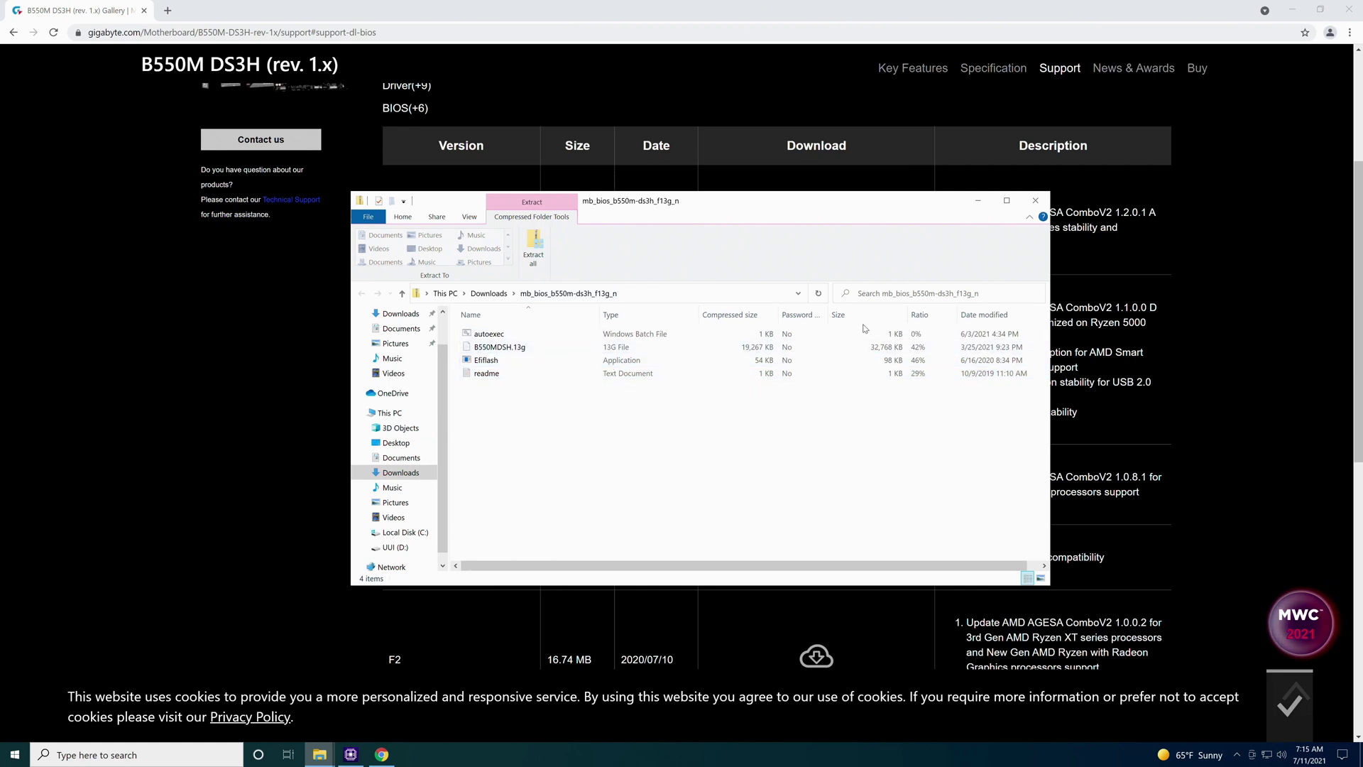
# - Extract all files from the mb_bios_b550m-ds3h_f13g_n archive to the root of the UUI (D:) drive
pyautogui.click(534, 260)
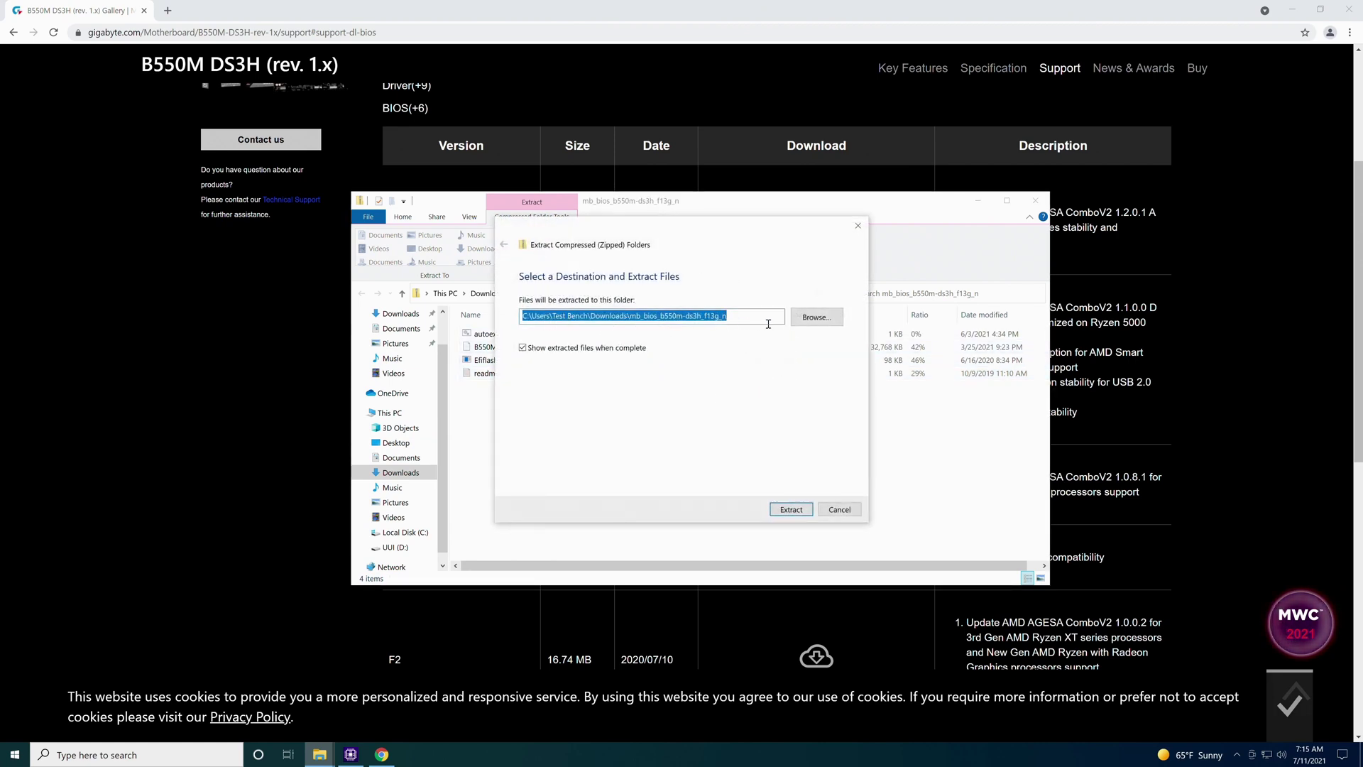
pyautogui.click(813, 318)
pyautogui.click(553, 481)
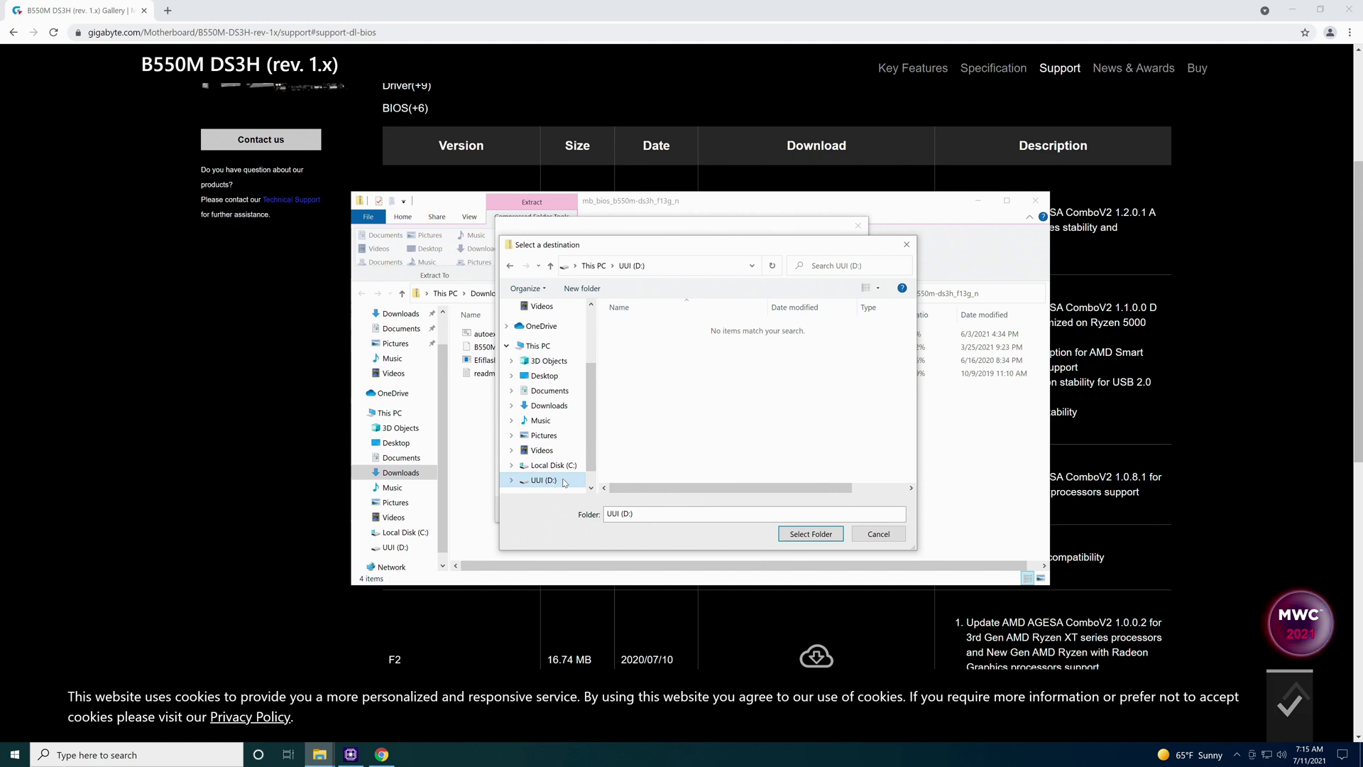
pyautogui.click(788, 537)
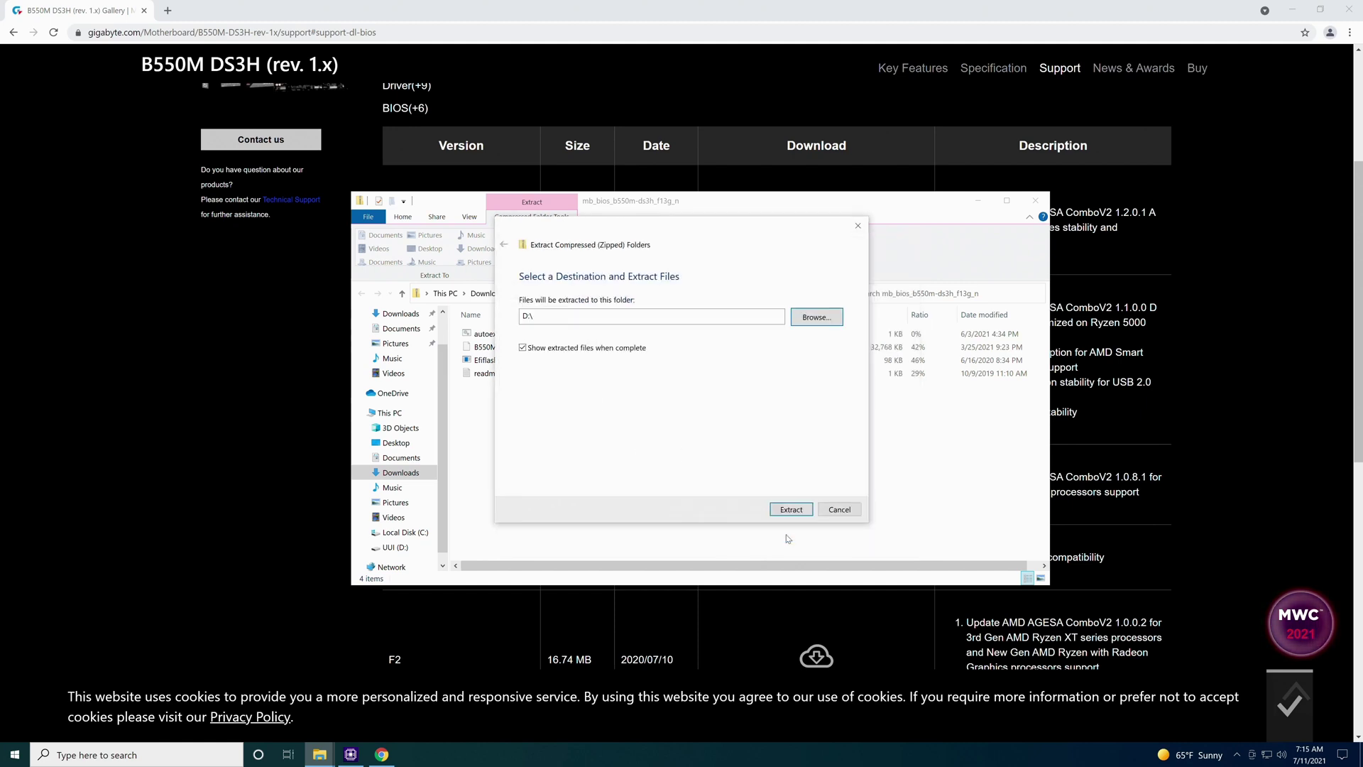
pyautogui.click(793, 510)
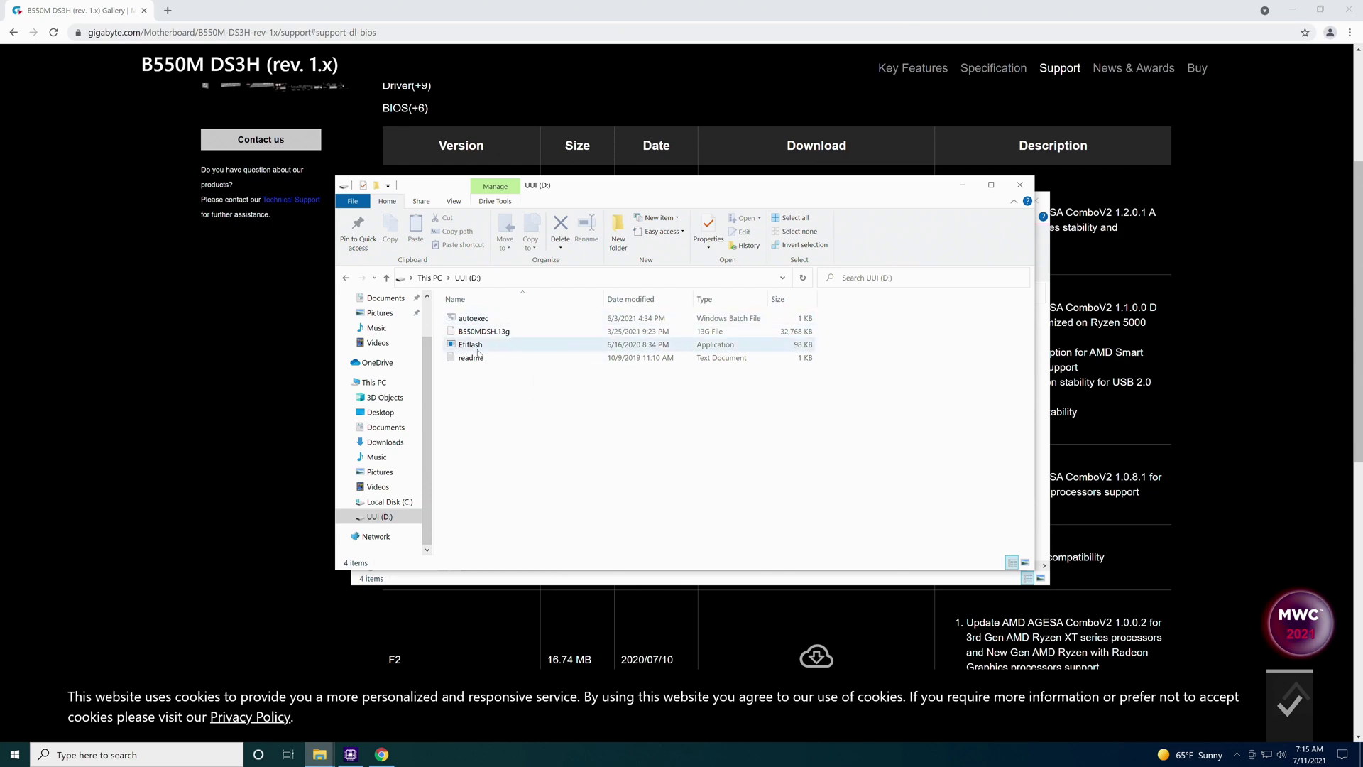
# - Close both File Explorer windows, the Chrome browser and CPU-Z
pyautogui.click(1020, 185)
pyautogui.click(1037, 201)
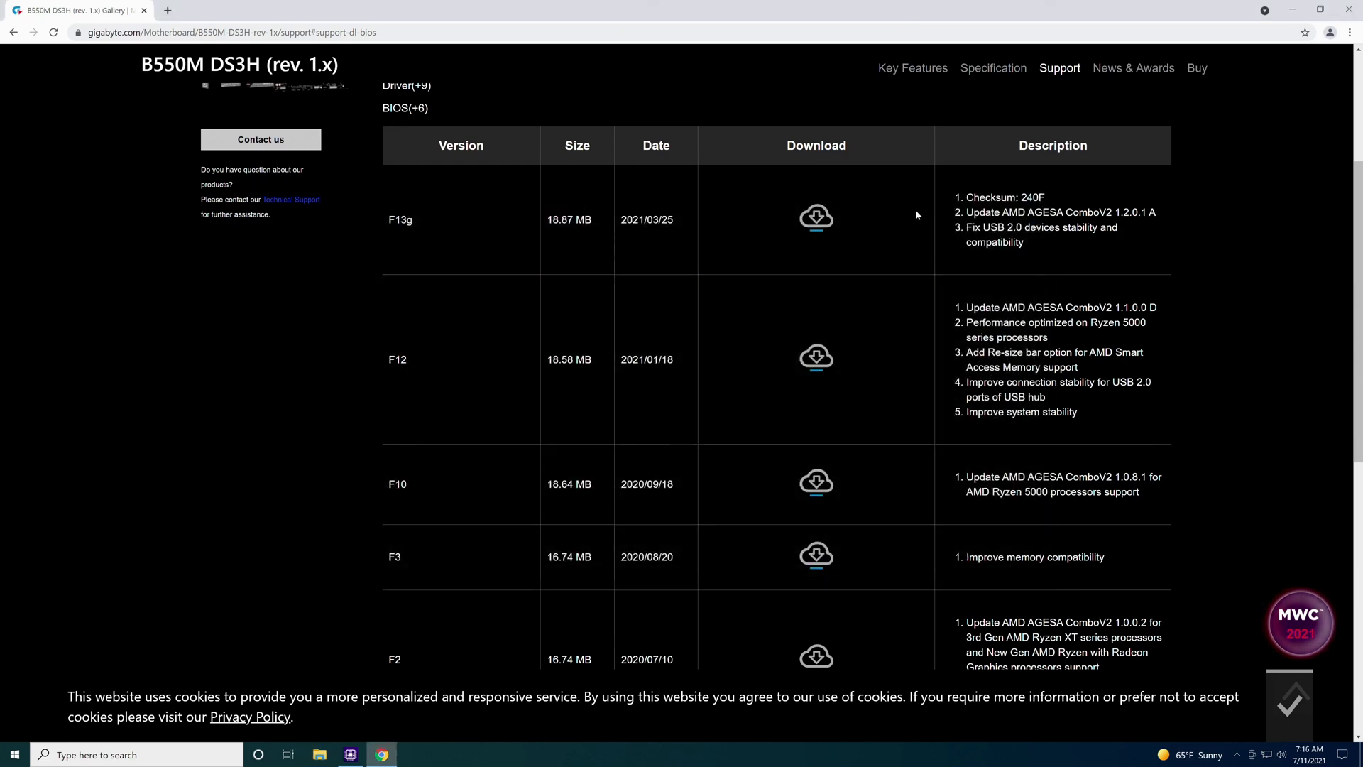
pyautogui.click(1346, 7)
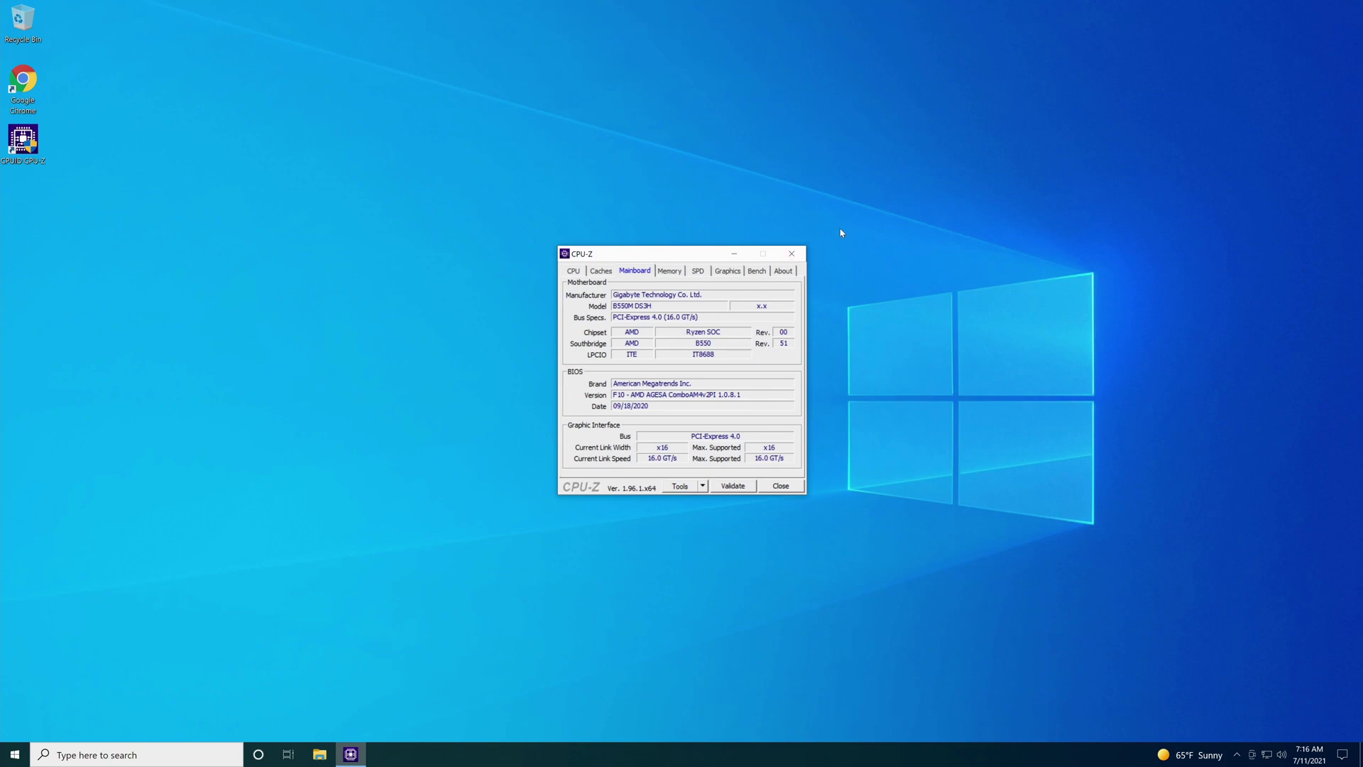
pyautogui.click(792, 254)
# - Restart the PC into the Gigabyte BIOS setup and switch it from Advanced Mode to Easy Mode
pyautogui.press('super')
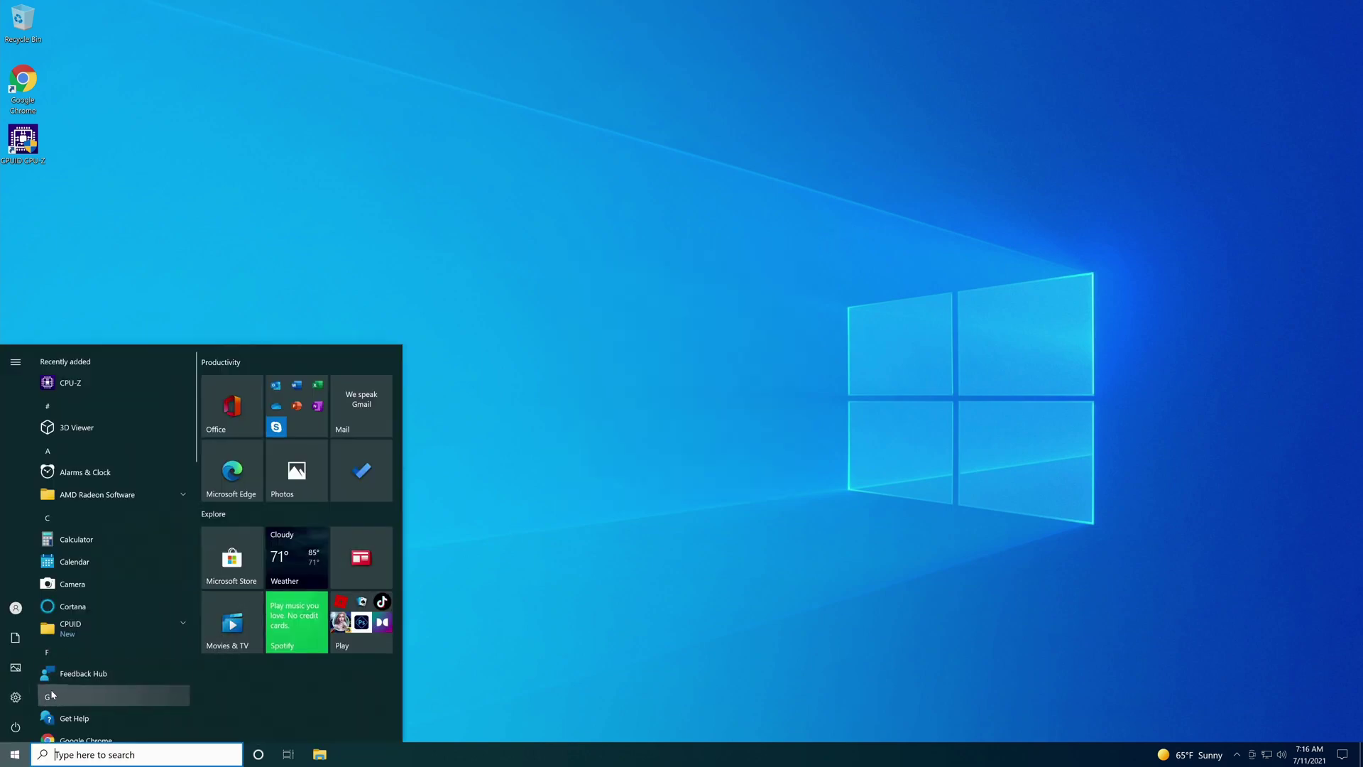
pyautogui.click(17, 725)
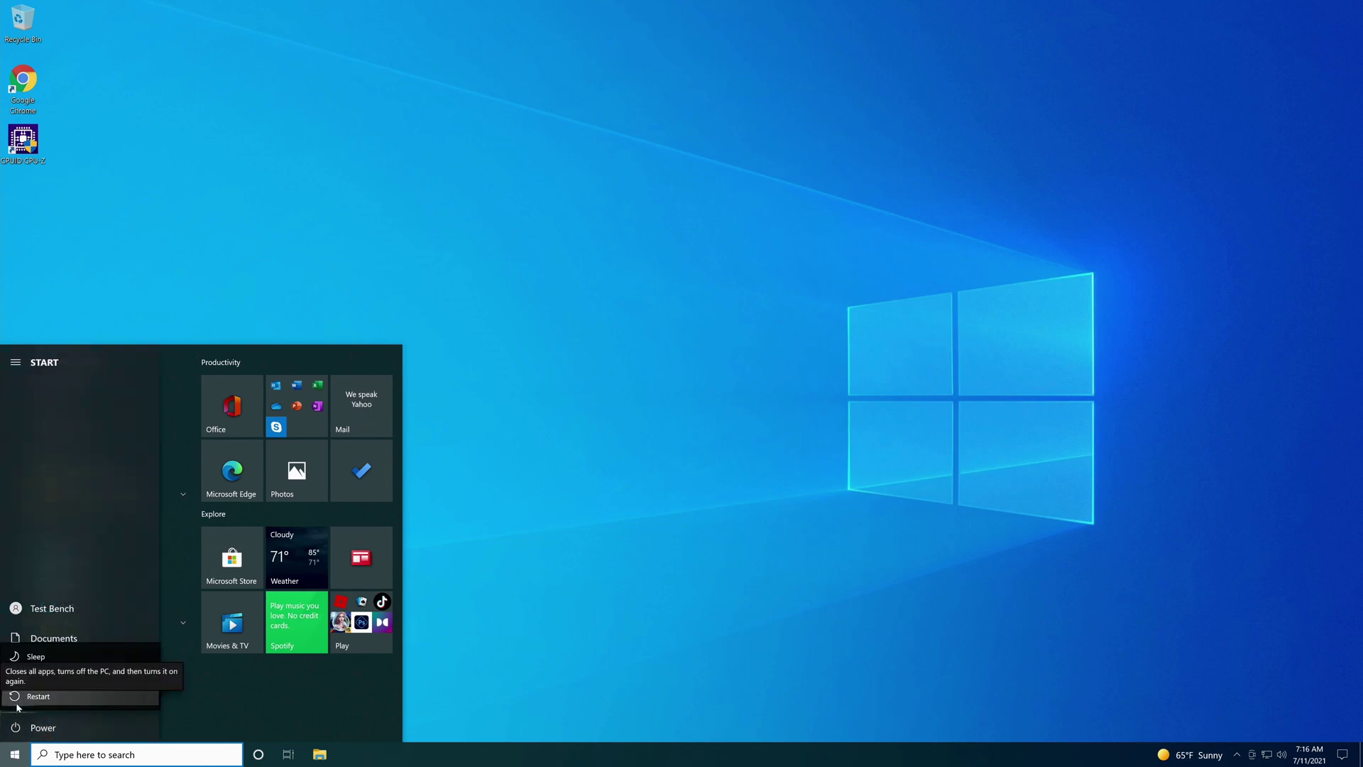
pyautogui.click(17, 703)
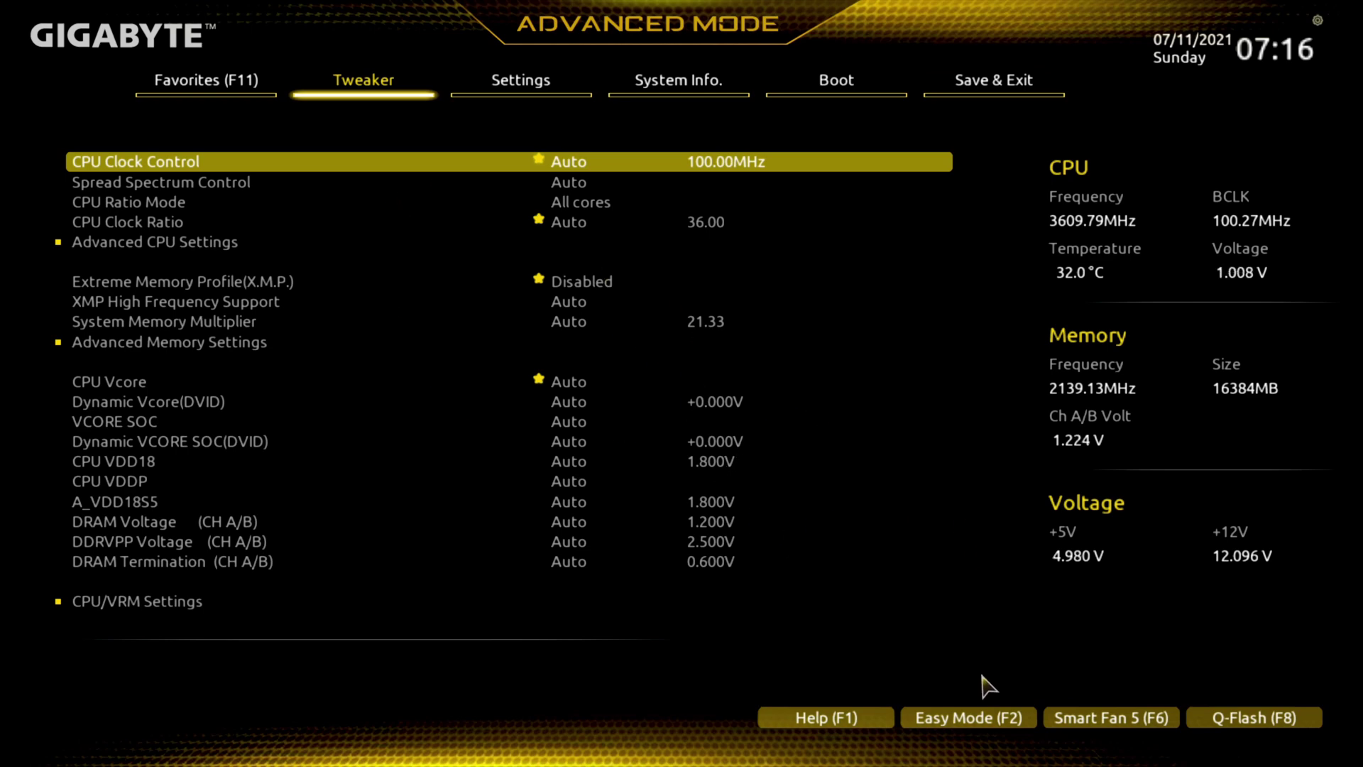
pyautogui.click(969, 718)
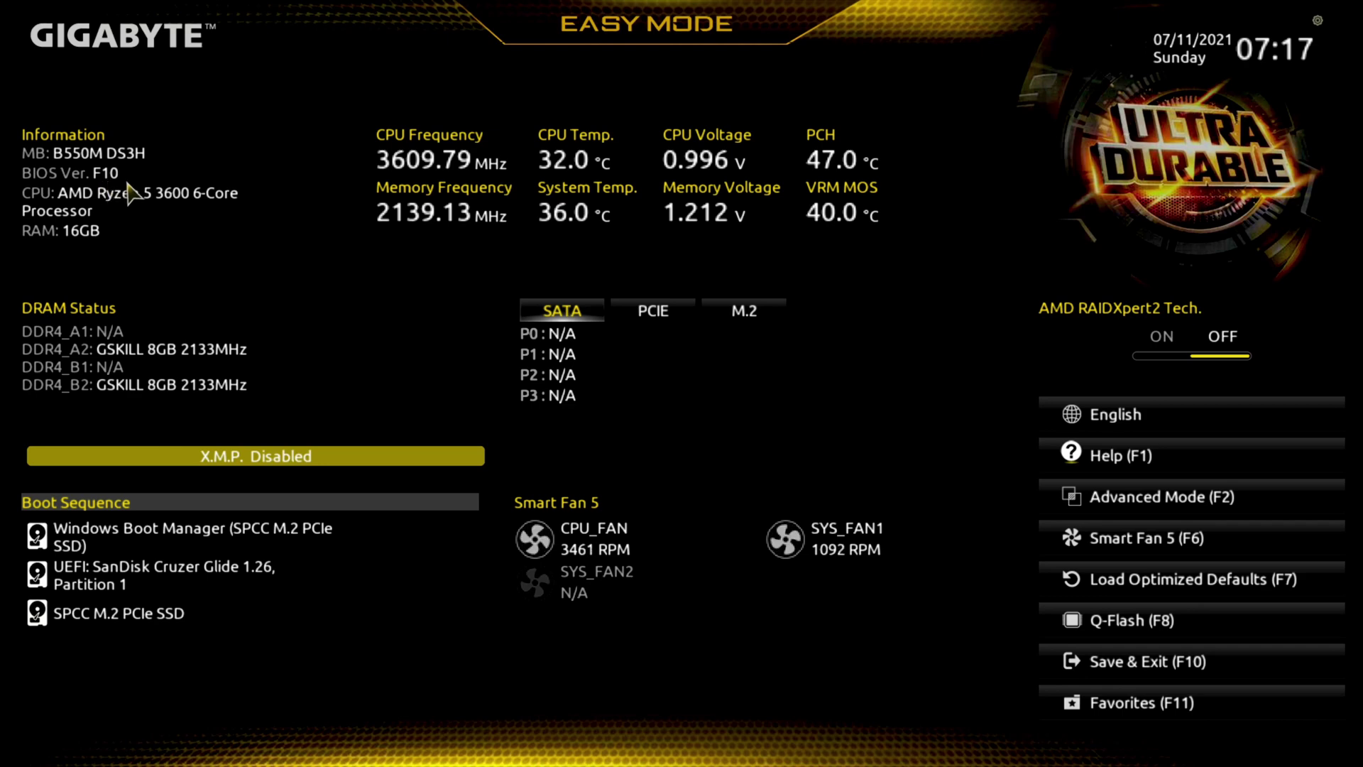
pyautogui.click(1118, 625)
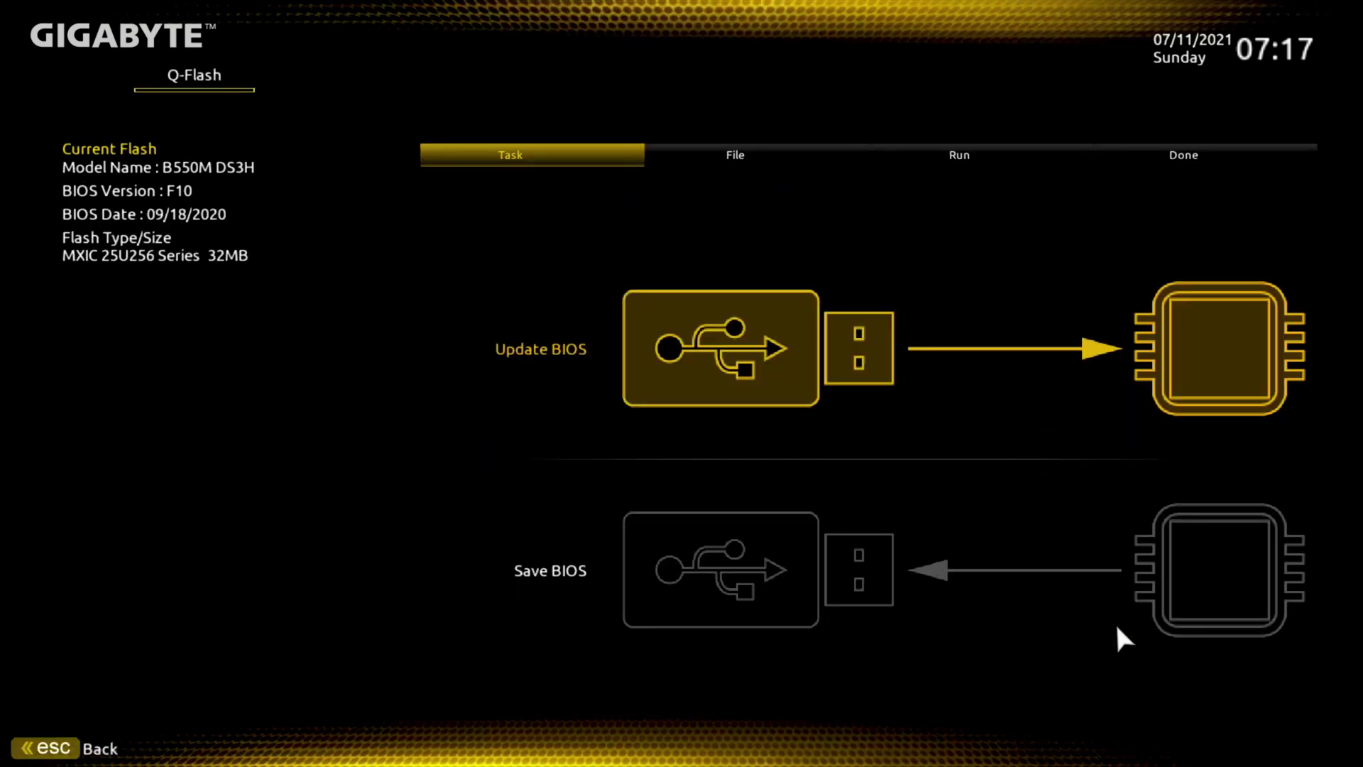
pyautogui.press('Escape')
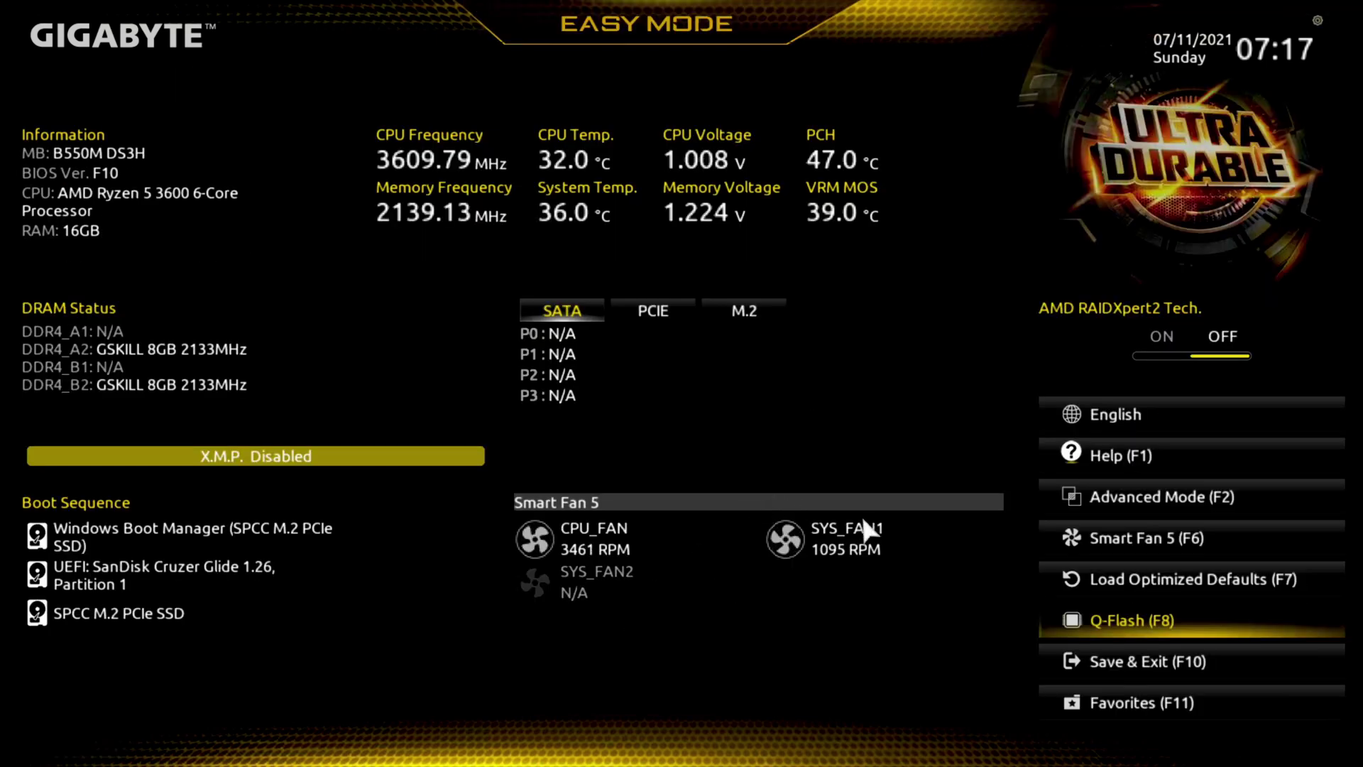
pyautogui.click(1101, 611)
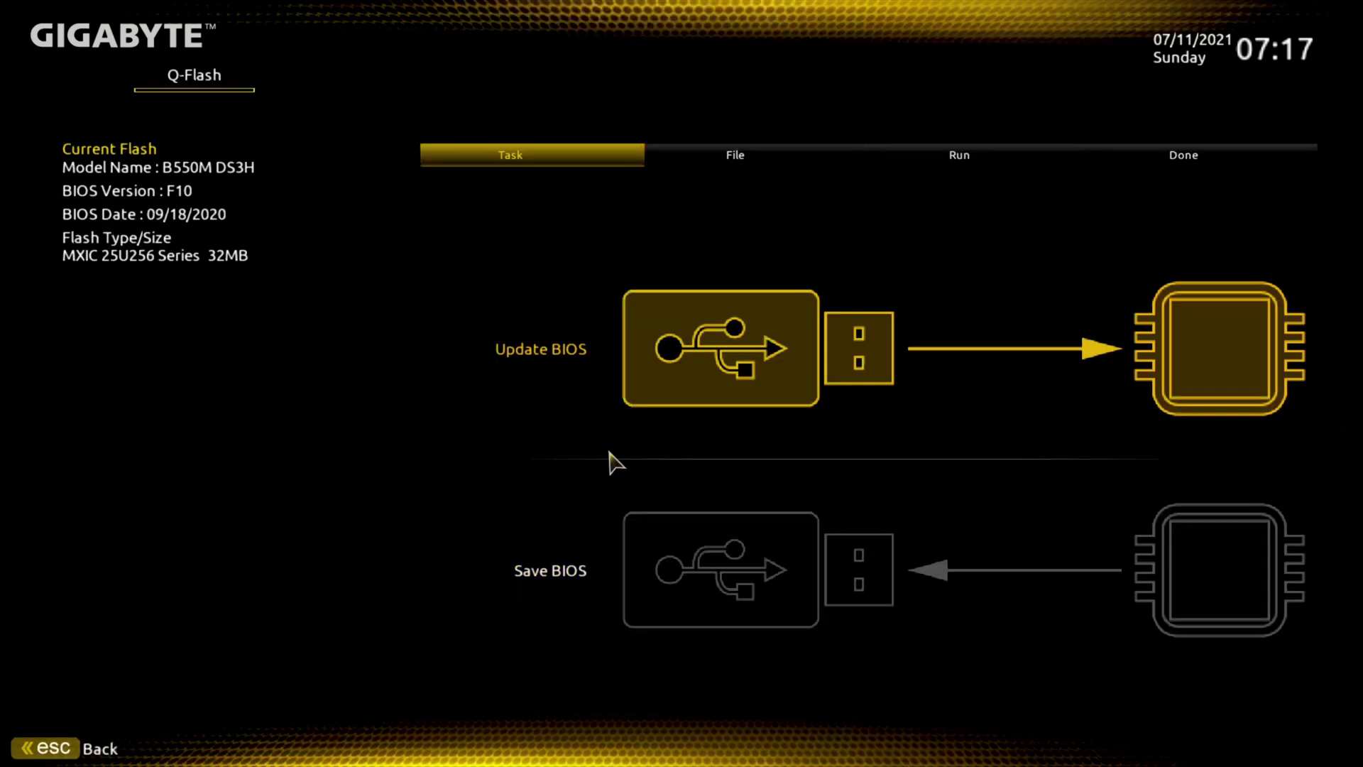
pyautogui.press('Escape')
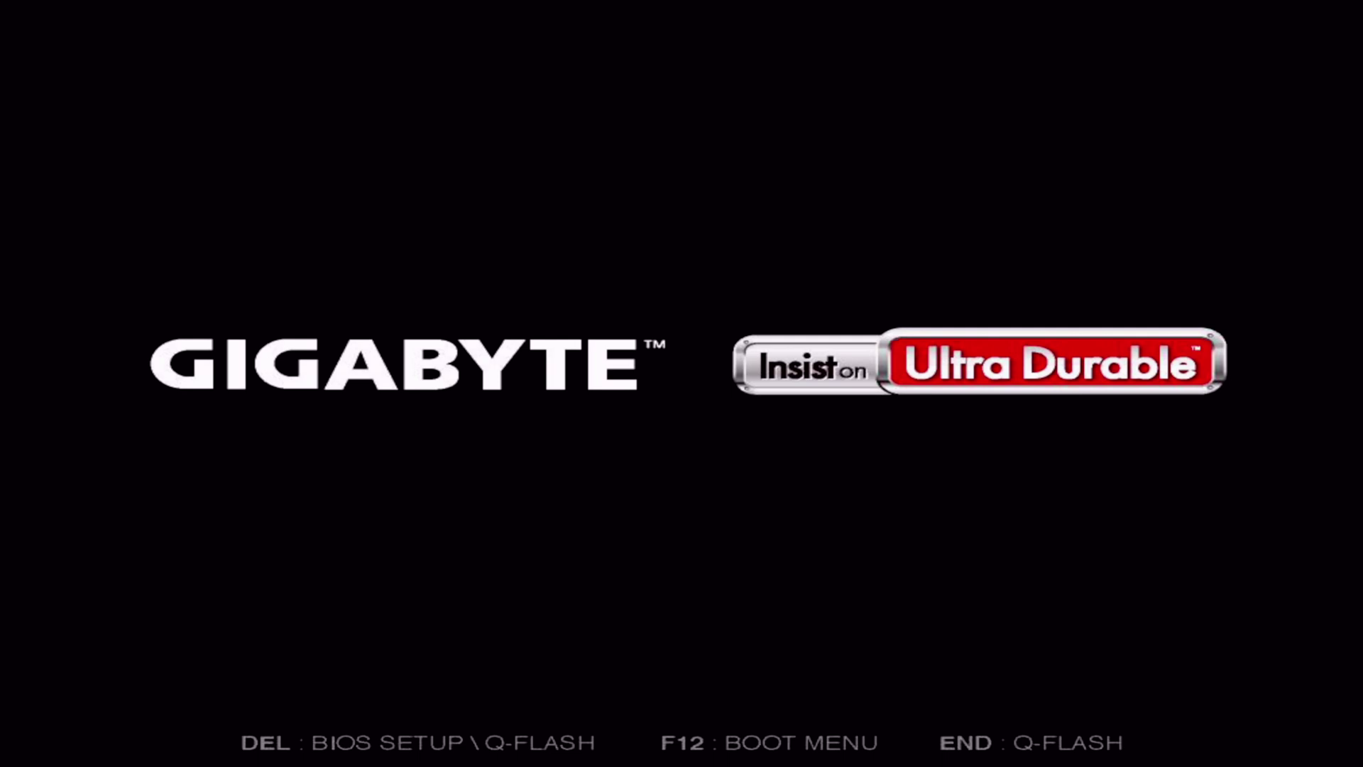
# - Enter BIOS setup from the boot screen, open Q-Flash and choose Update BIOS to list the USB drive's files
pyautogui.press('Delete')
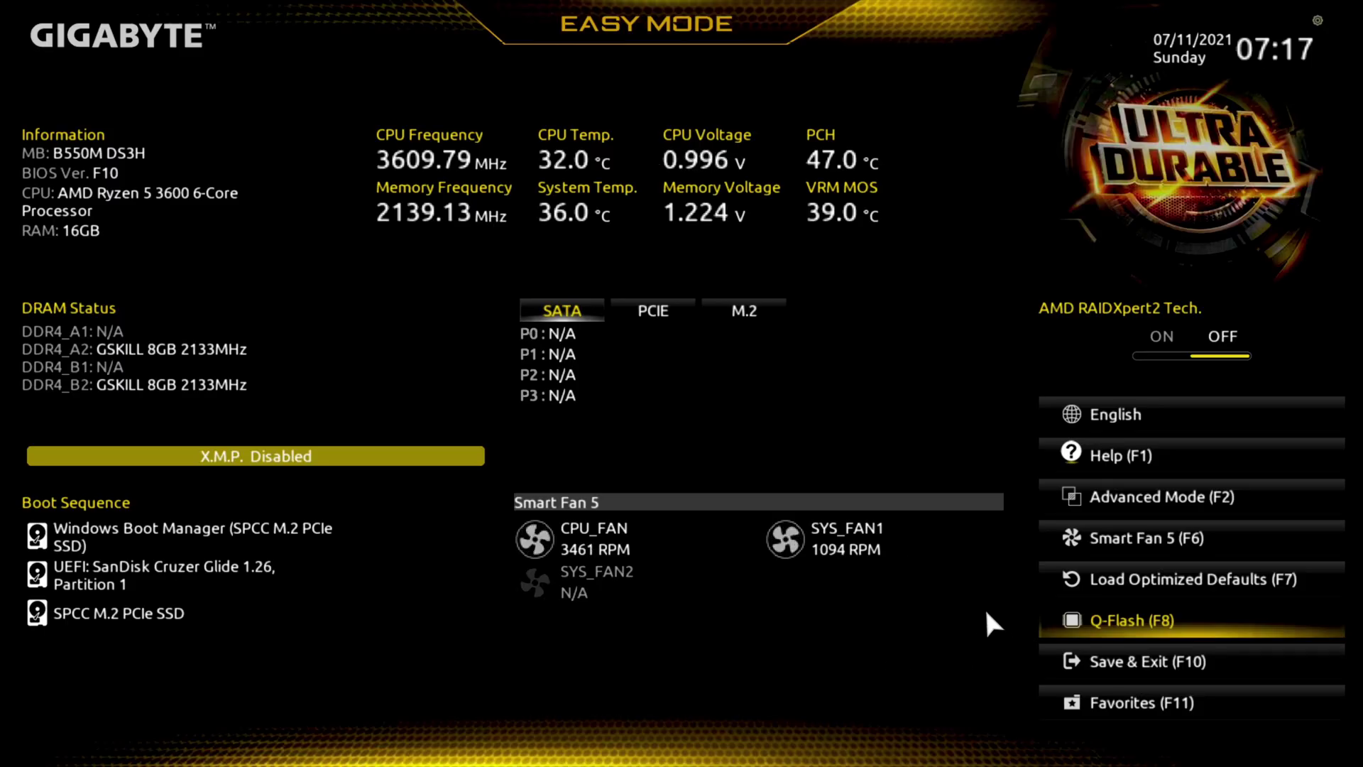
pyautogui.press('F8')
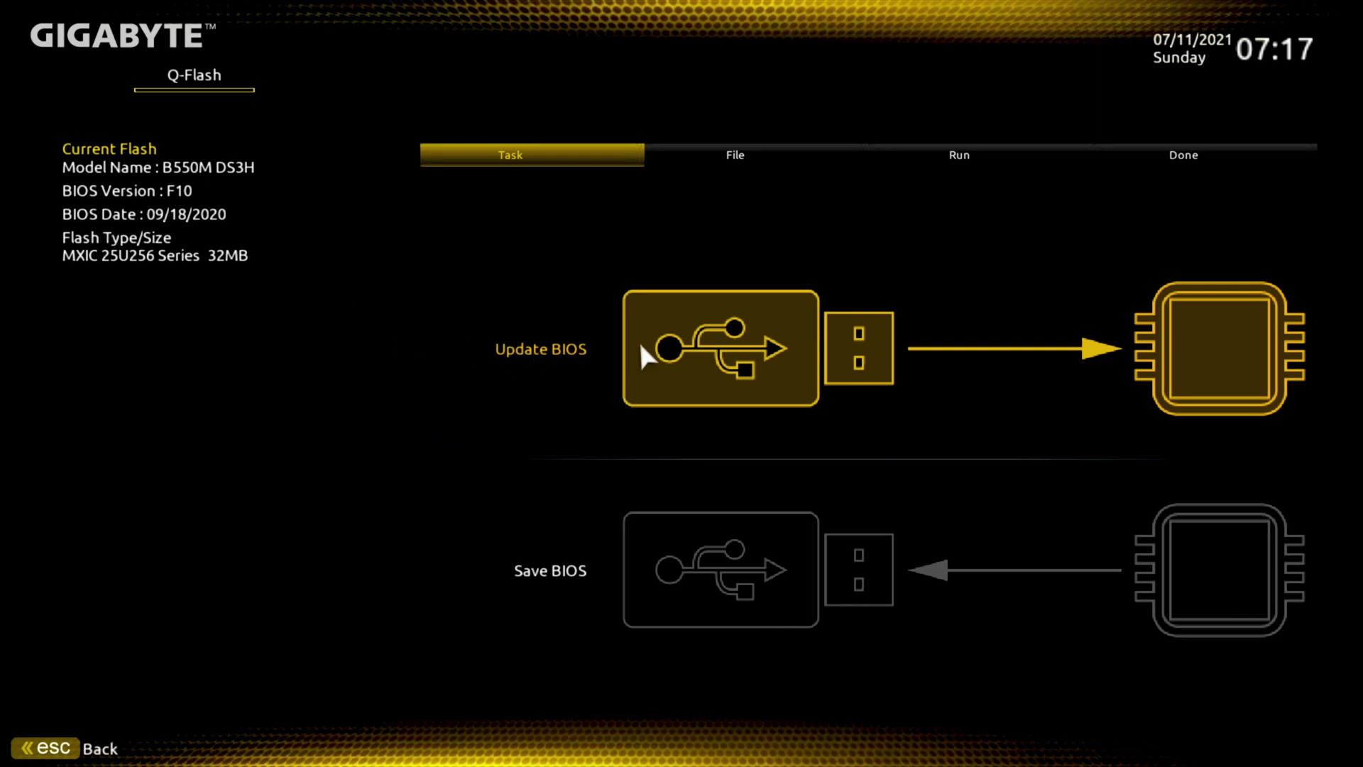
pyautogui.click(704, 345)
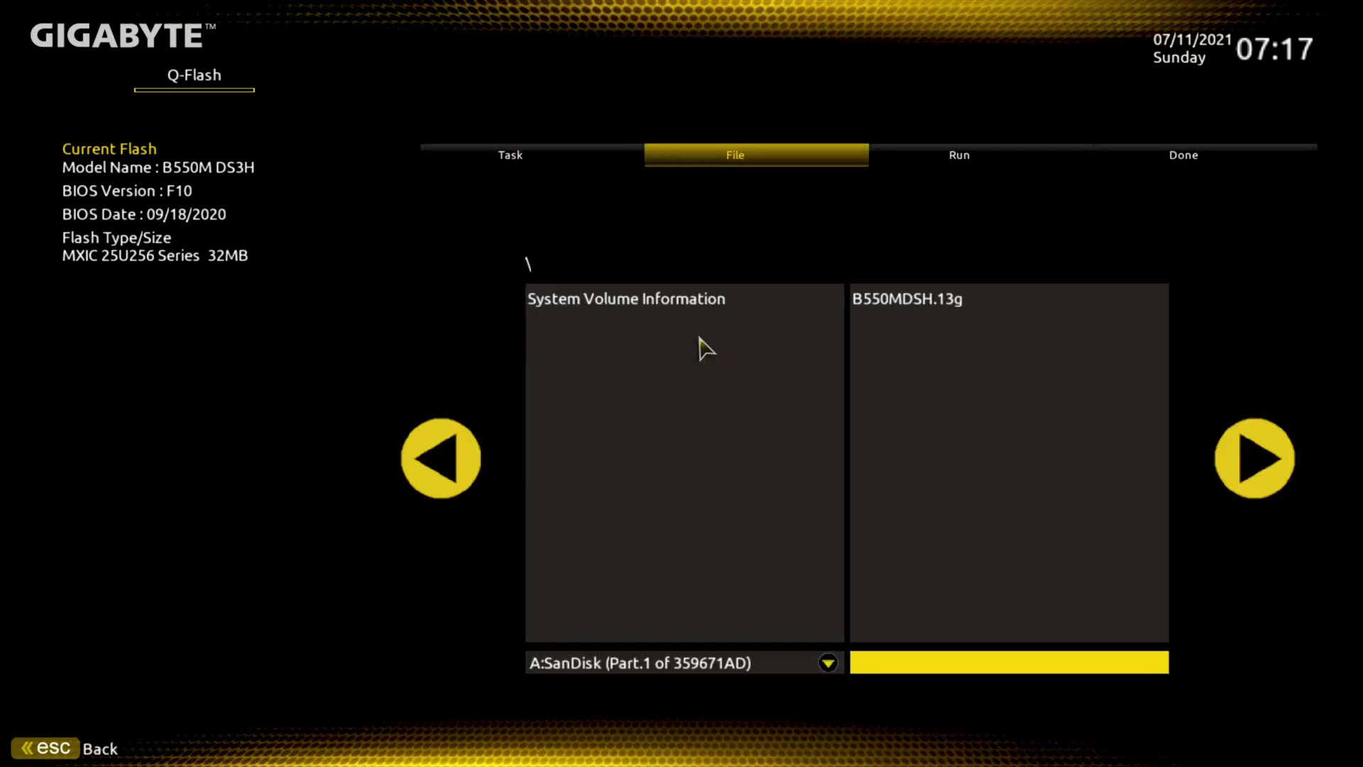
# - Select the B550MDSH.13g file on the SanDisk drive, confirm the BIOS update and start flashing it
pyautogui.click(945, 306)
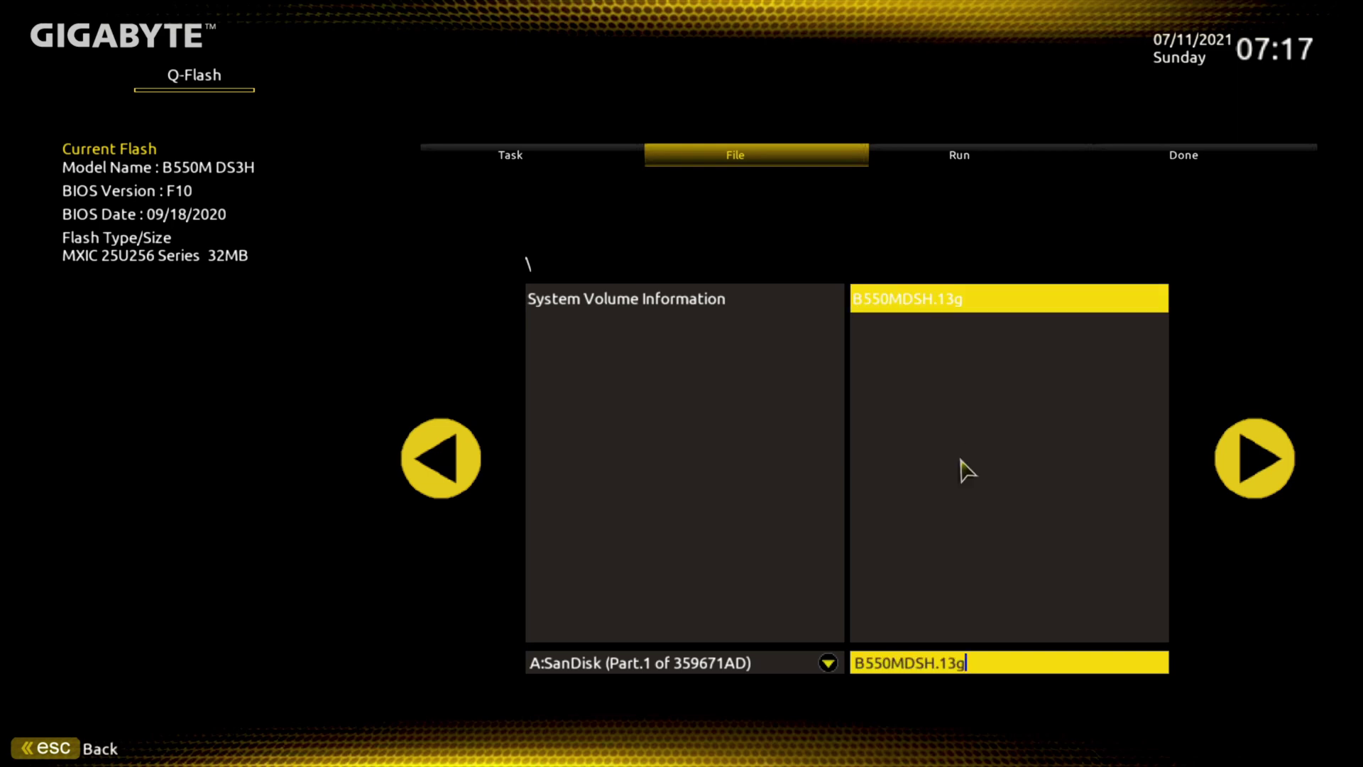
pyautogui.click(1244, 475)
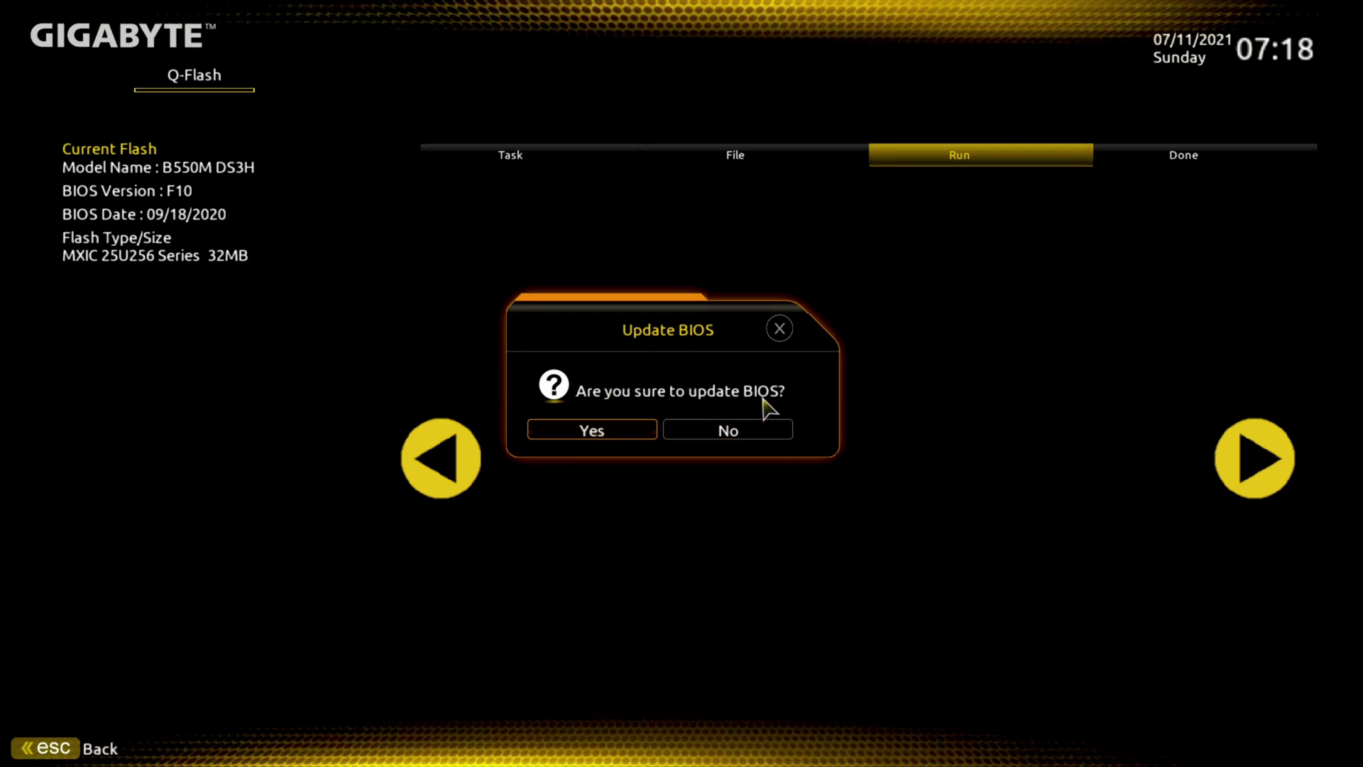
pyautogui.click(609, 441)
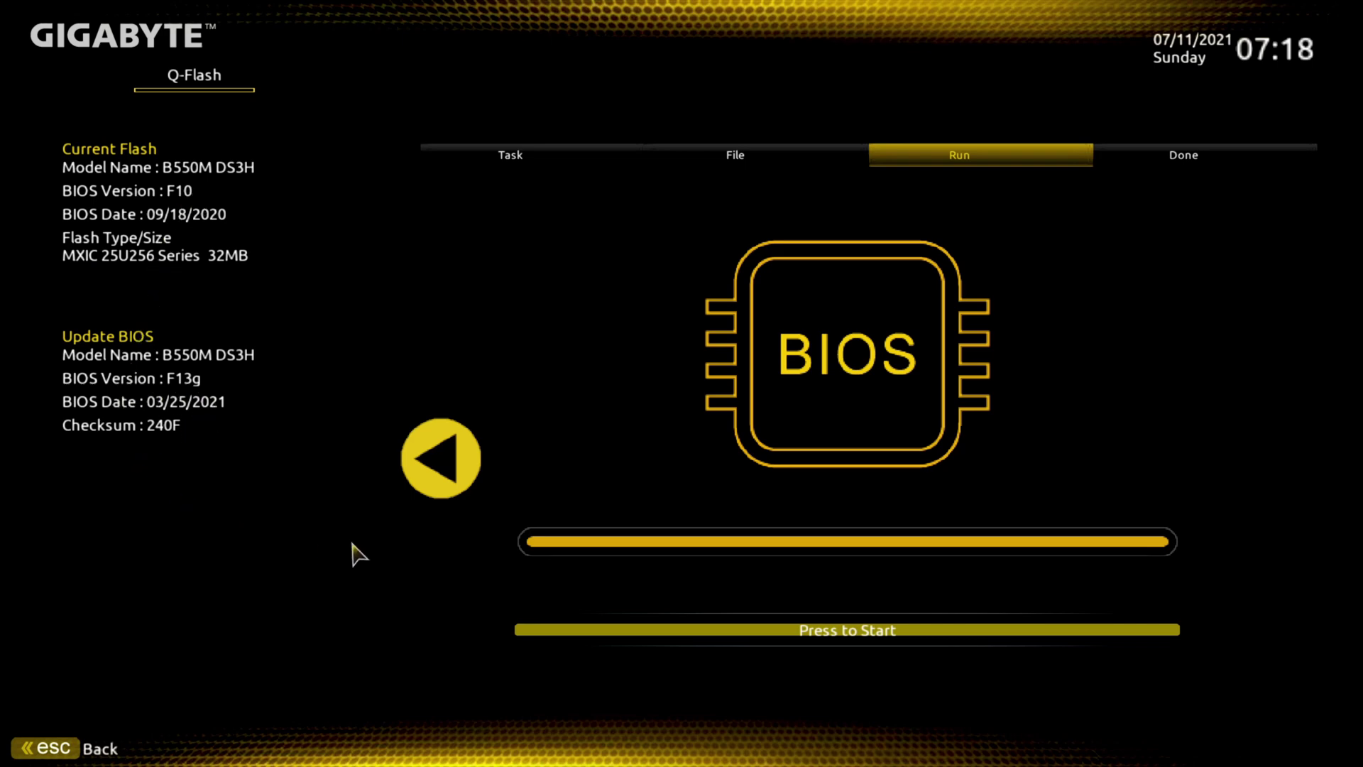
pyautogui.click(880, 634)
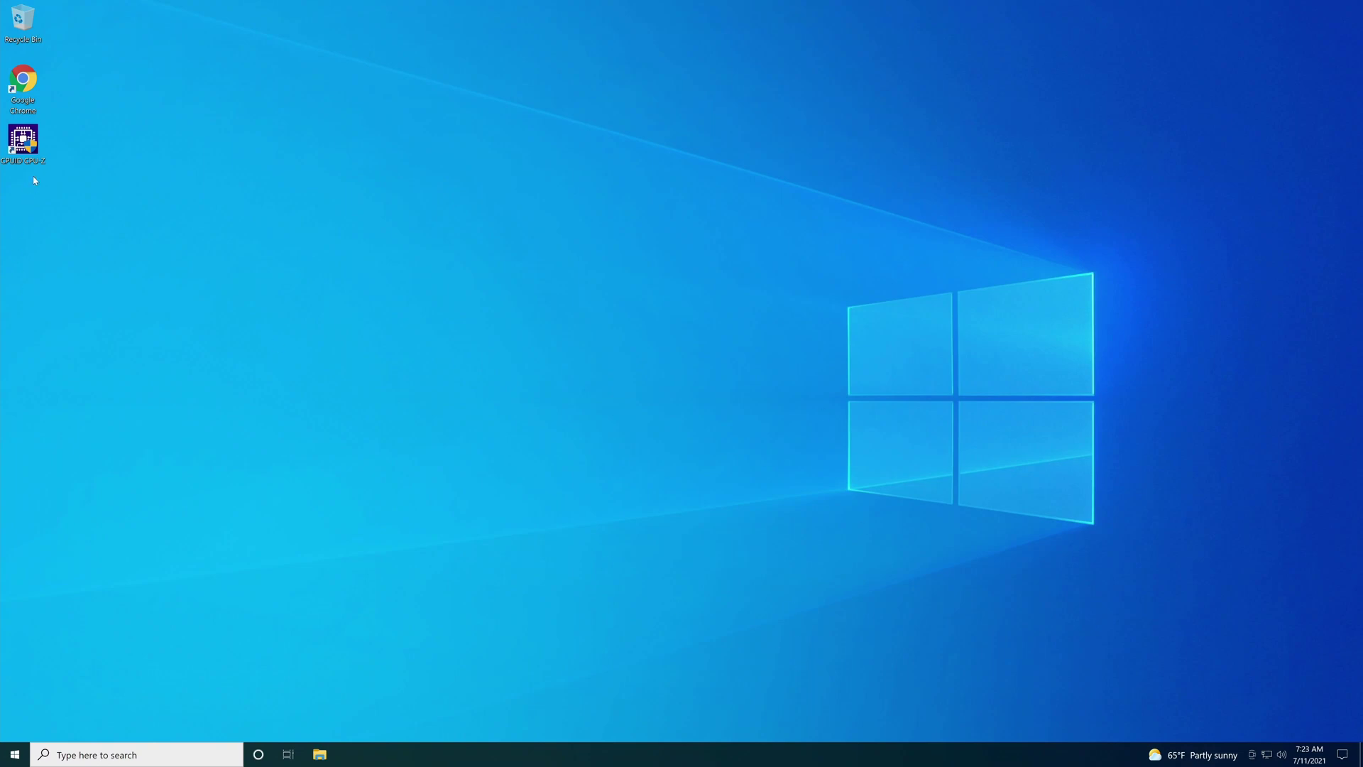
# - Launch CPU-Z in Windows, allow it to make changes, and check the mainboard's BIOS version and date
pyautogui.doubleClick(28, 142)
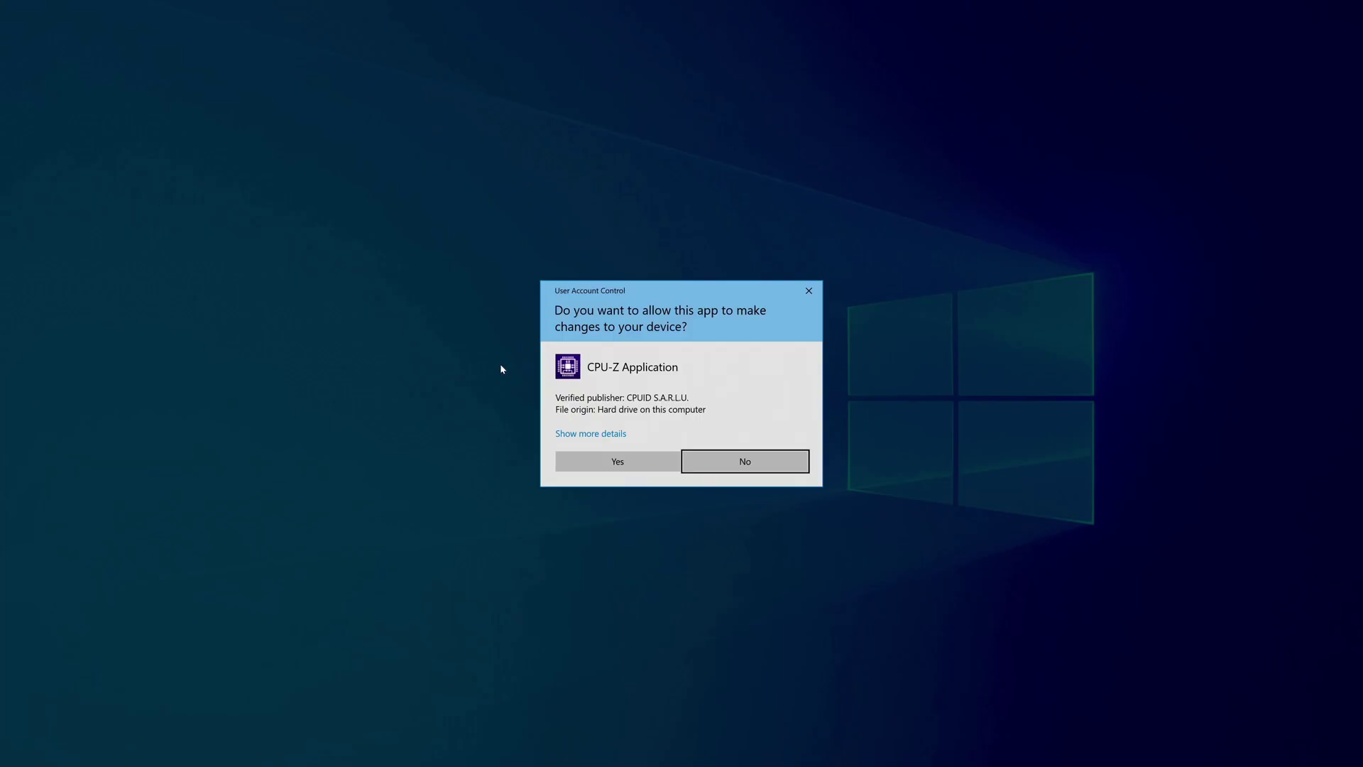
pyautogui.click(612, 465)
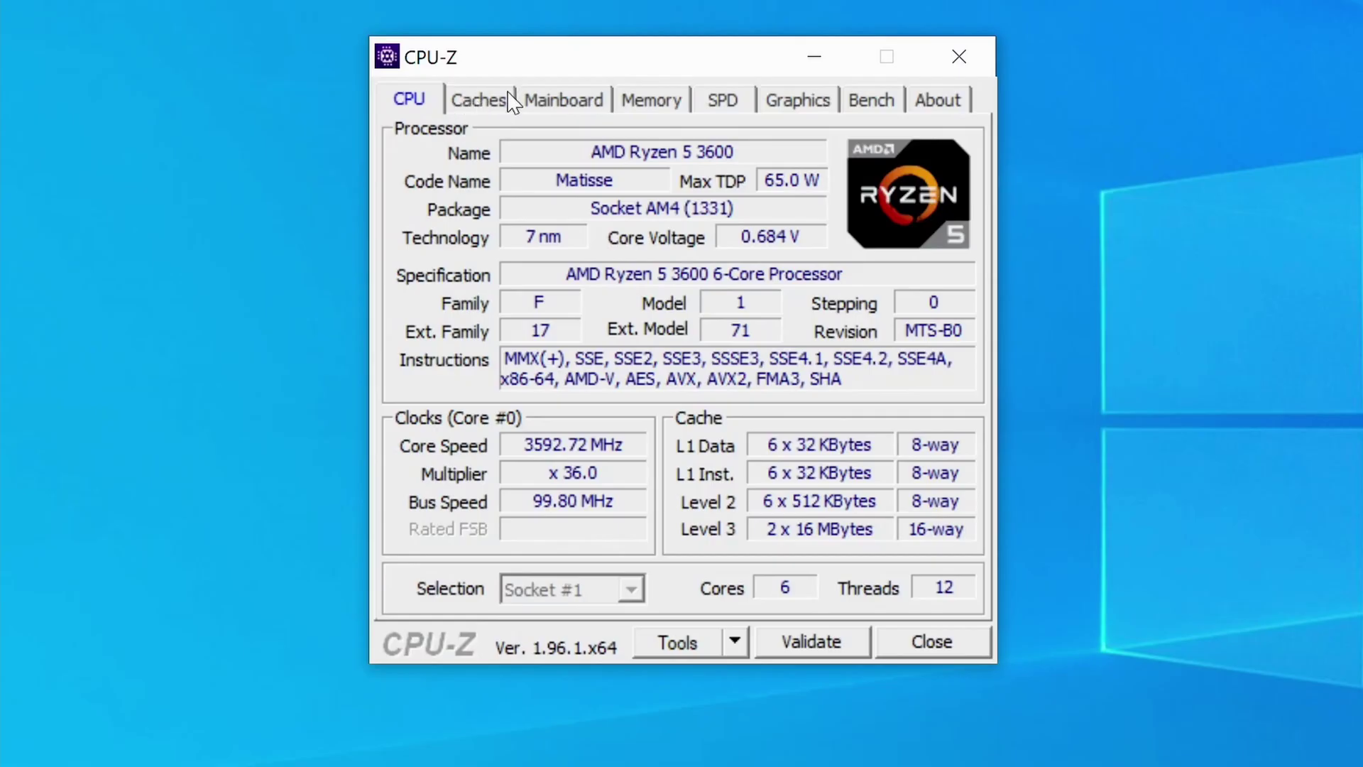
pyautogui.click(628, 268)
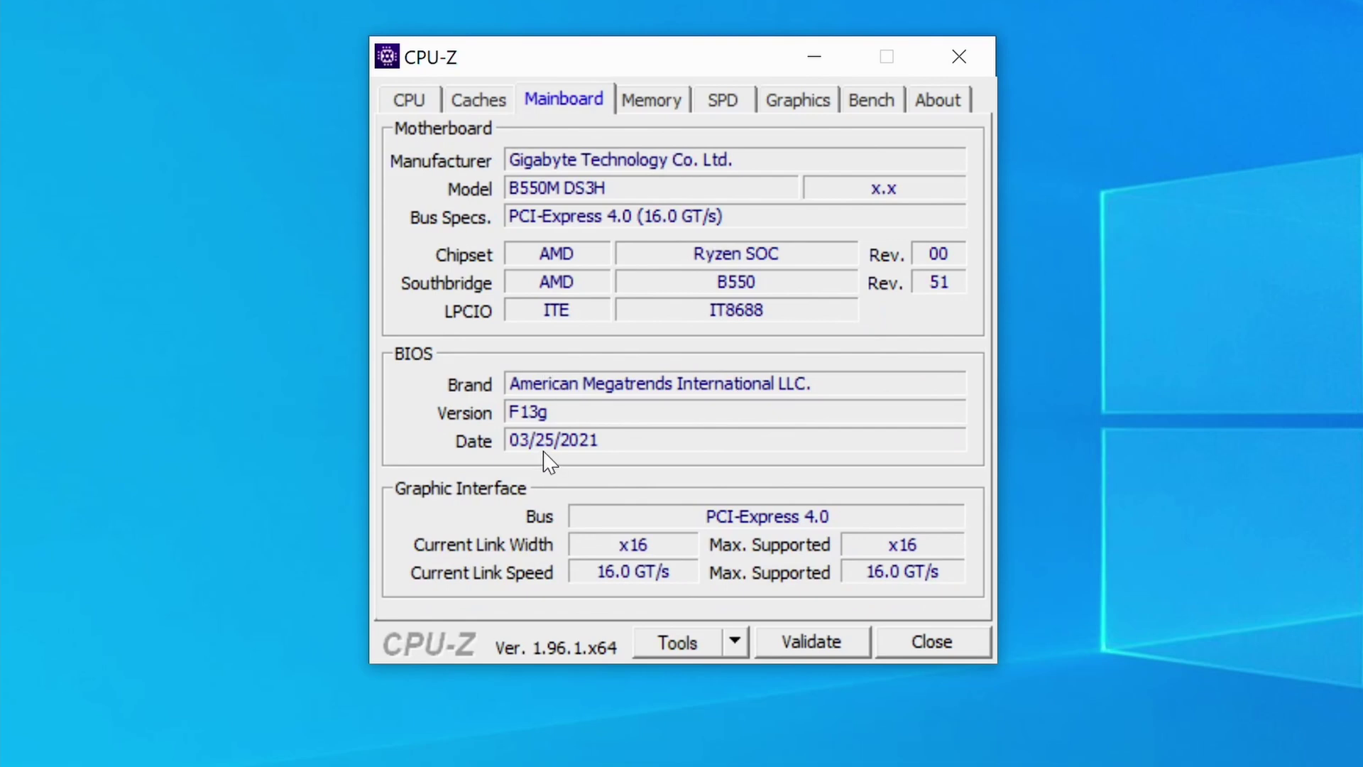